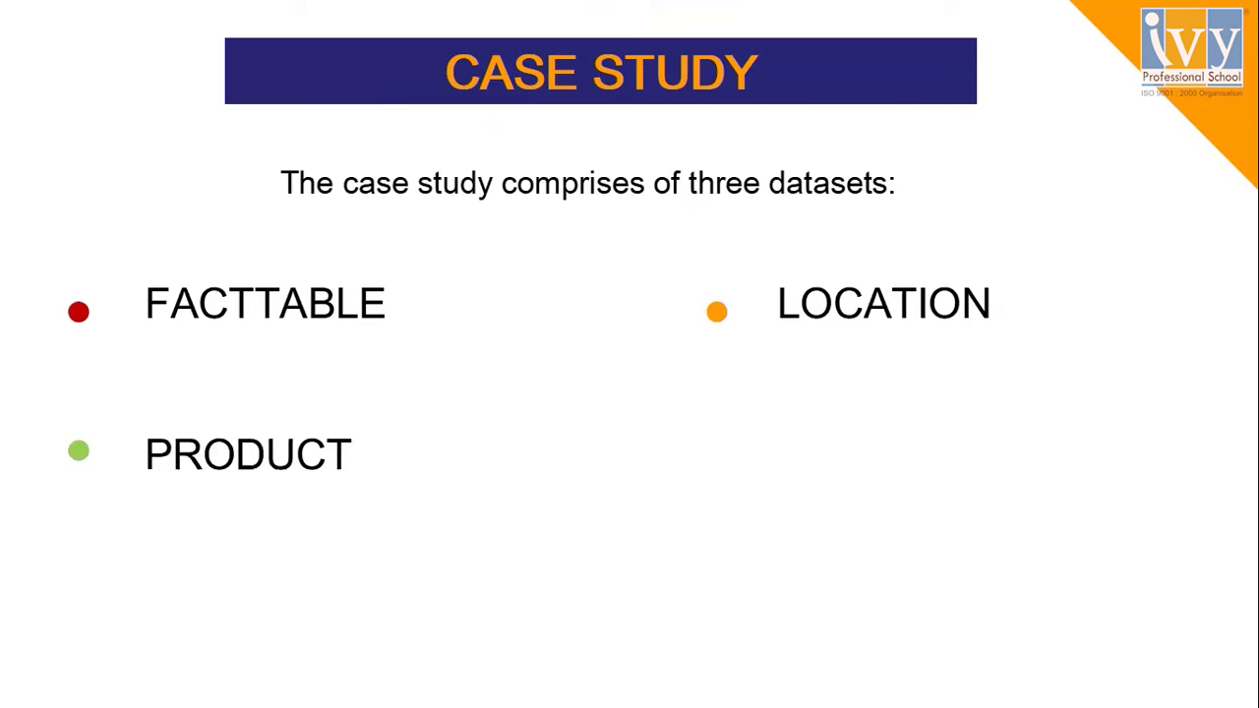
Leave the slide show and review the columns of the facttable.xlsx, Location.xlsx and Product.xlsx workbooks.
key(Escape)
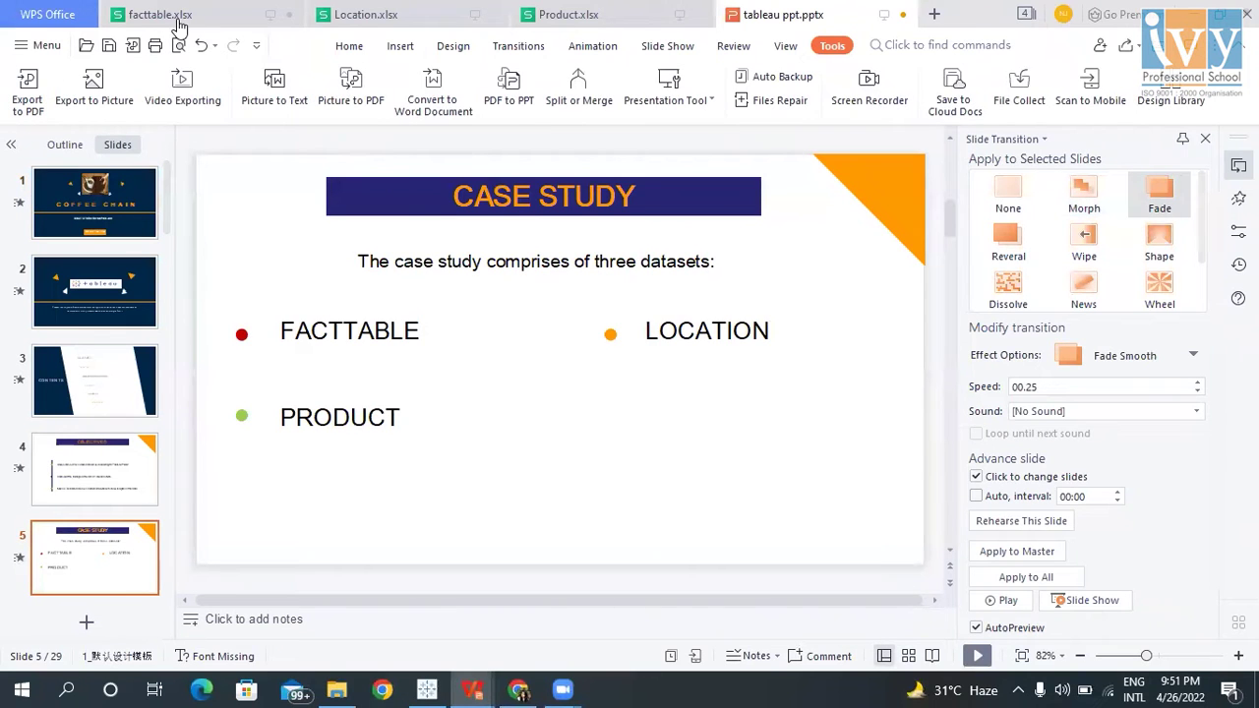
click(175, 17)
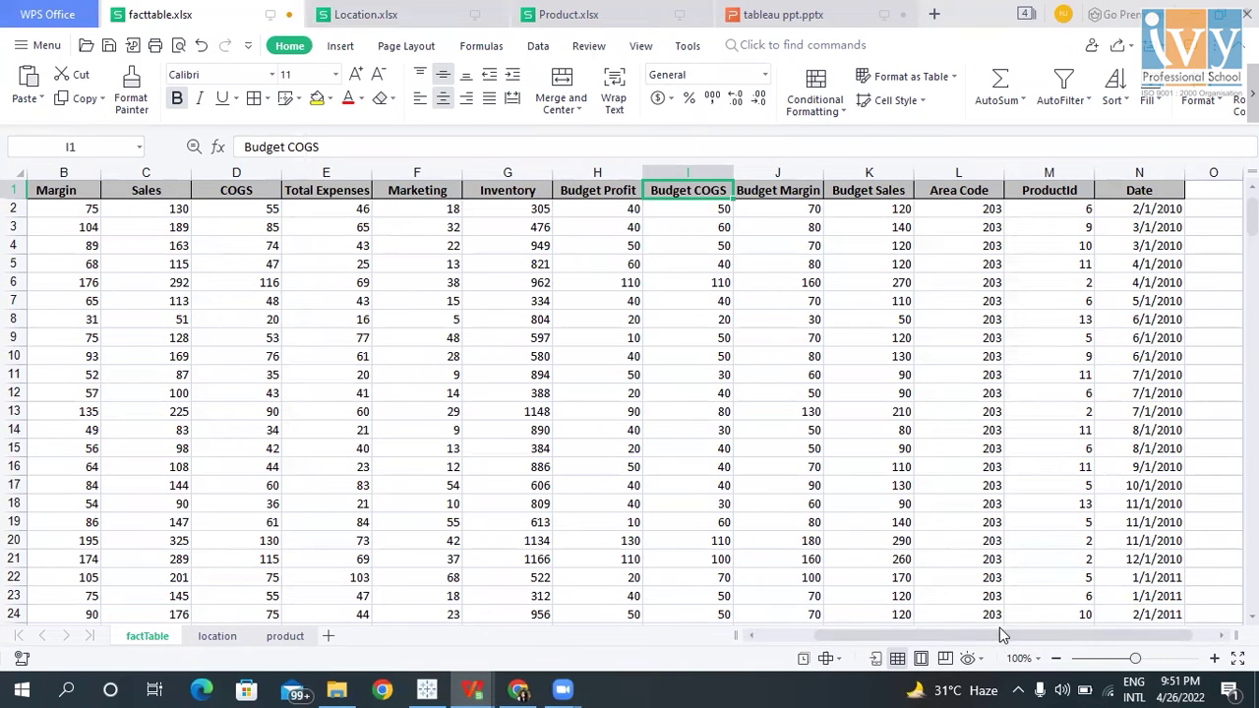
drag(1002, 638, 950, 639)
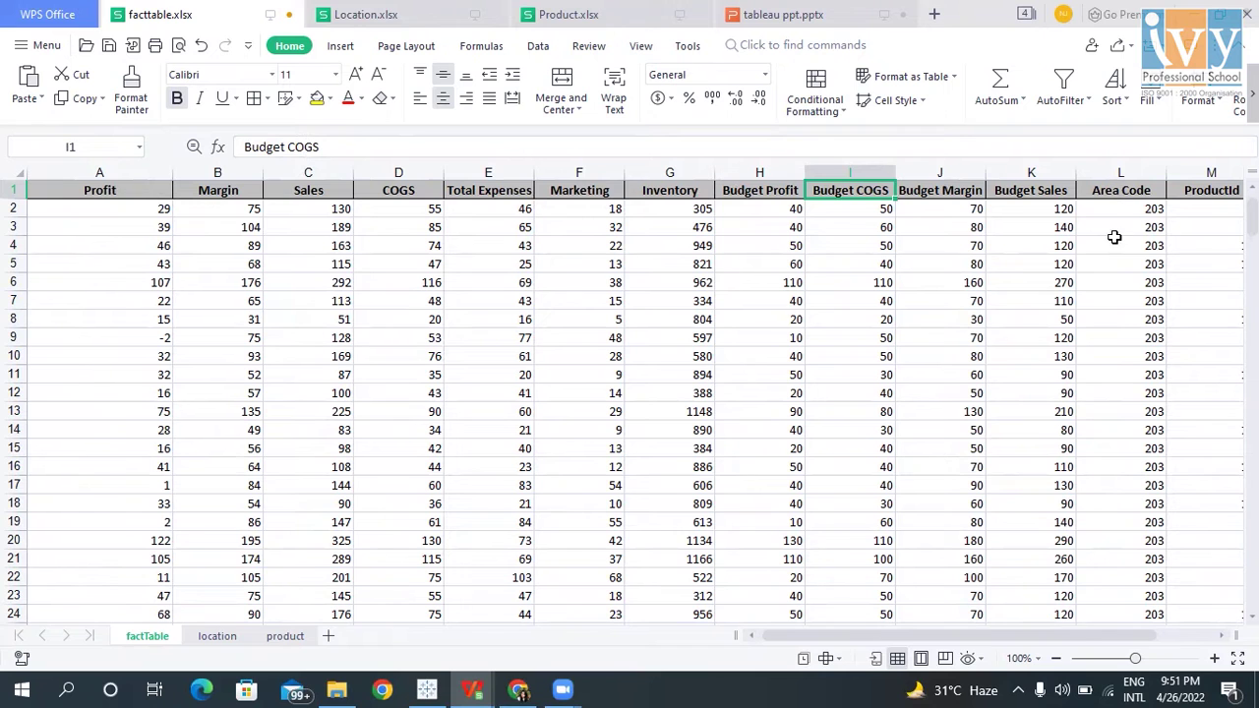
drag(1075, 638, 1126, 638)
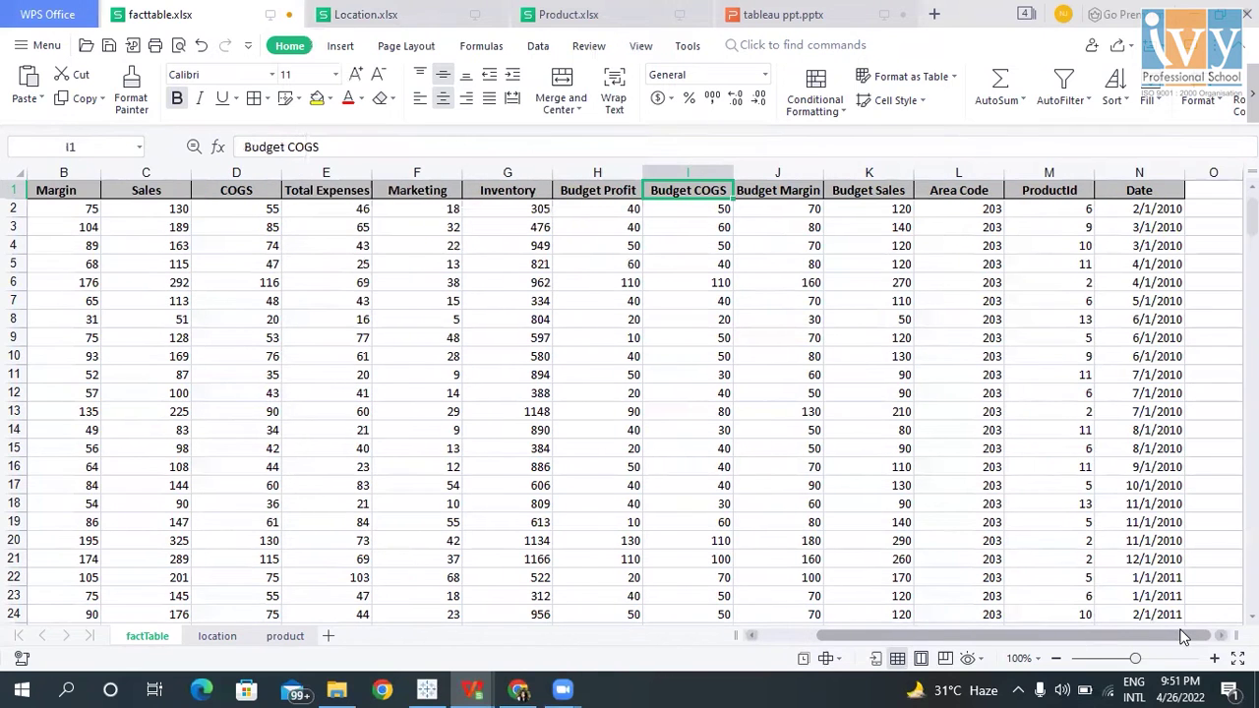
click(384, 27)
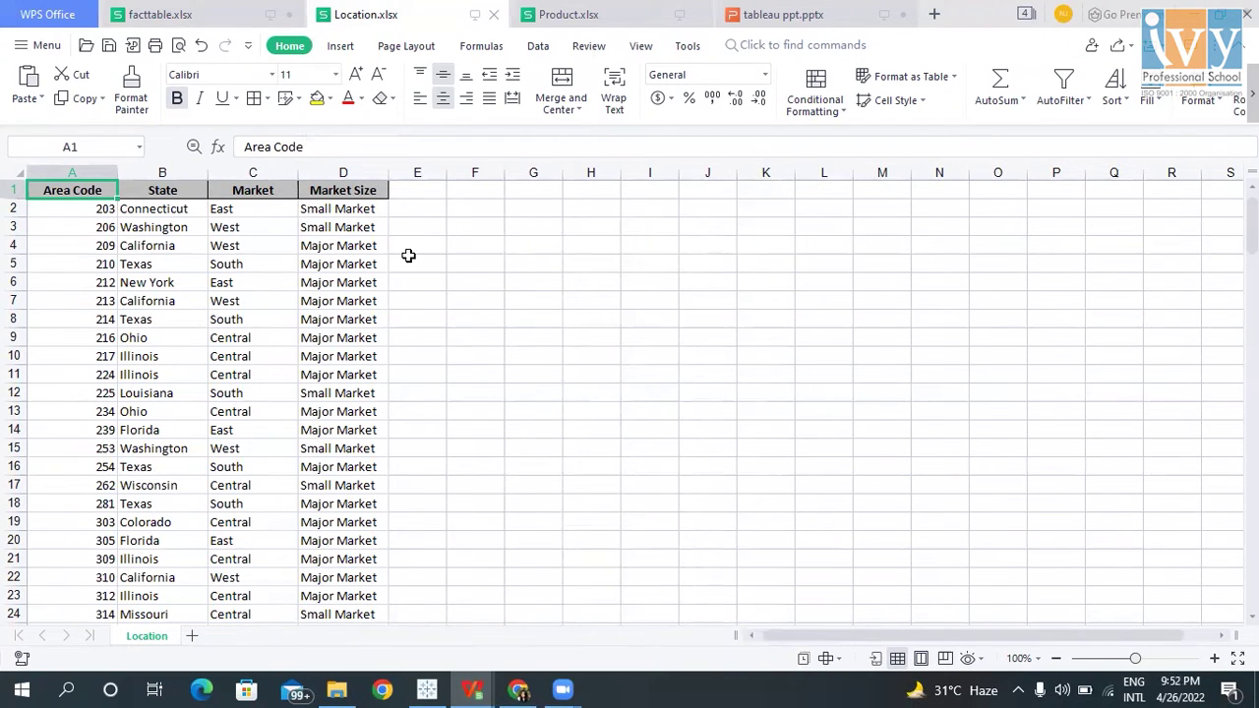
click(616, 10)
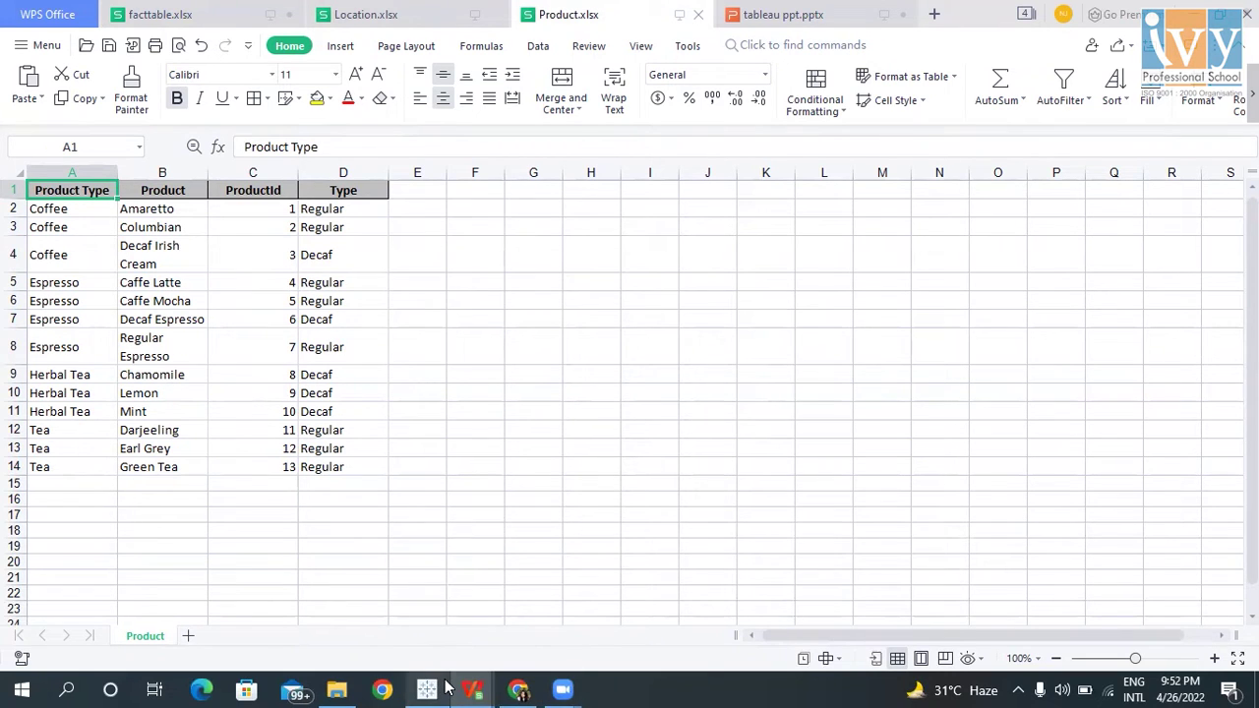
Return to the tableau ppt.pptx presentation and view the Important Questions slide in full-screen slide show, then exit it.
mouse_move(446, 686)
click(427, 605)
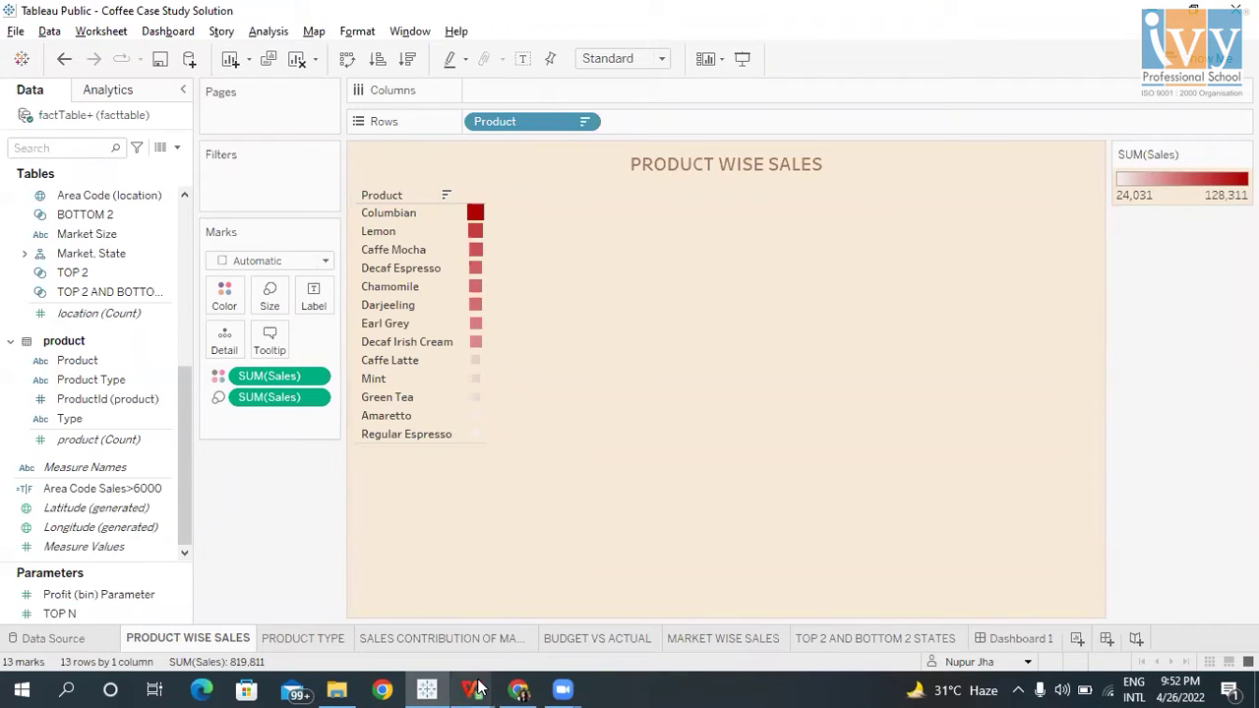
mouse_move(476, 689)
click(787, 656)
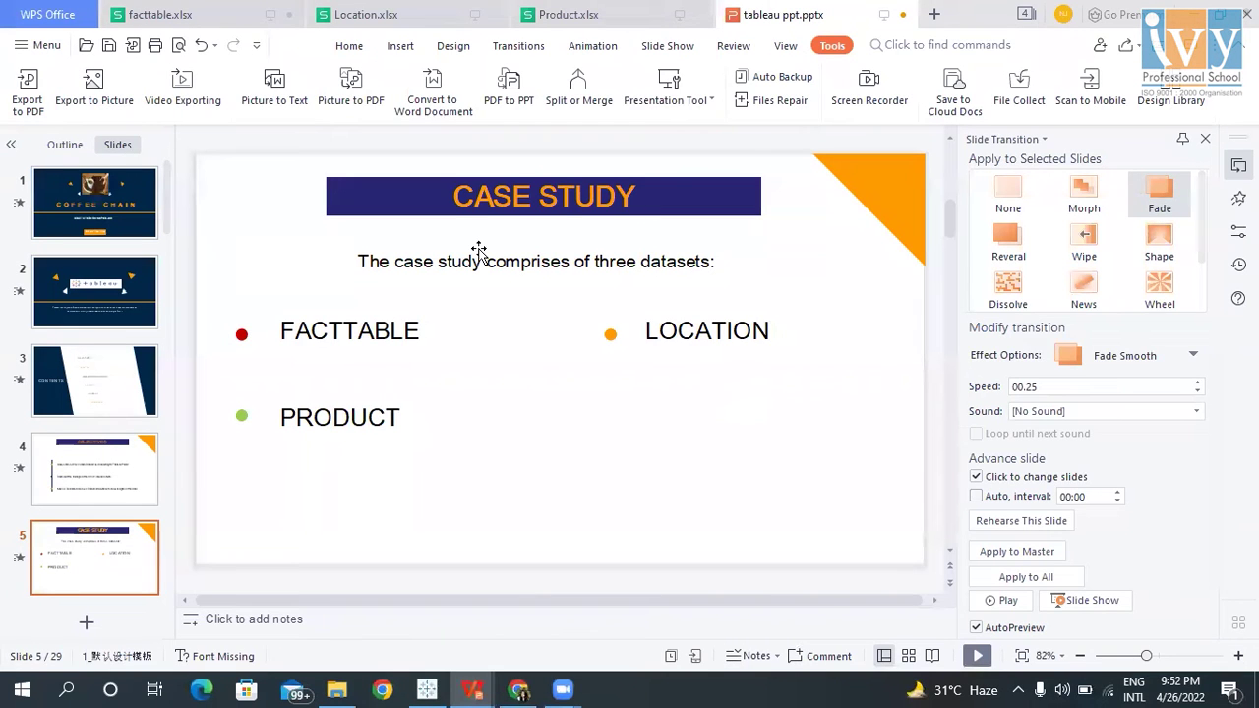
key(shift+F5)
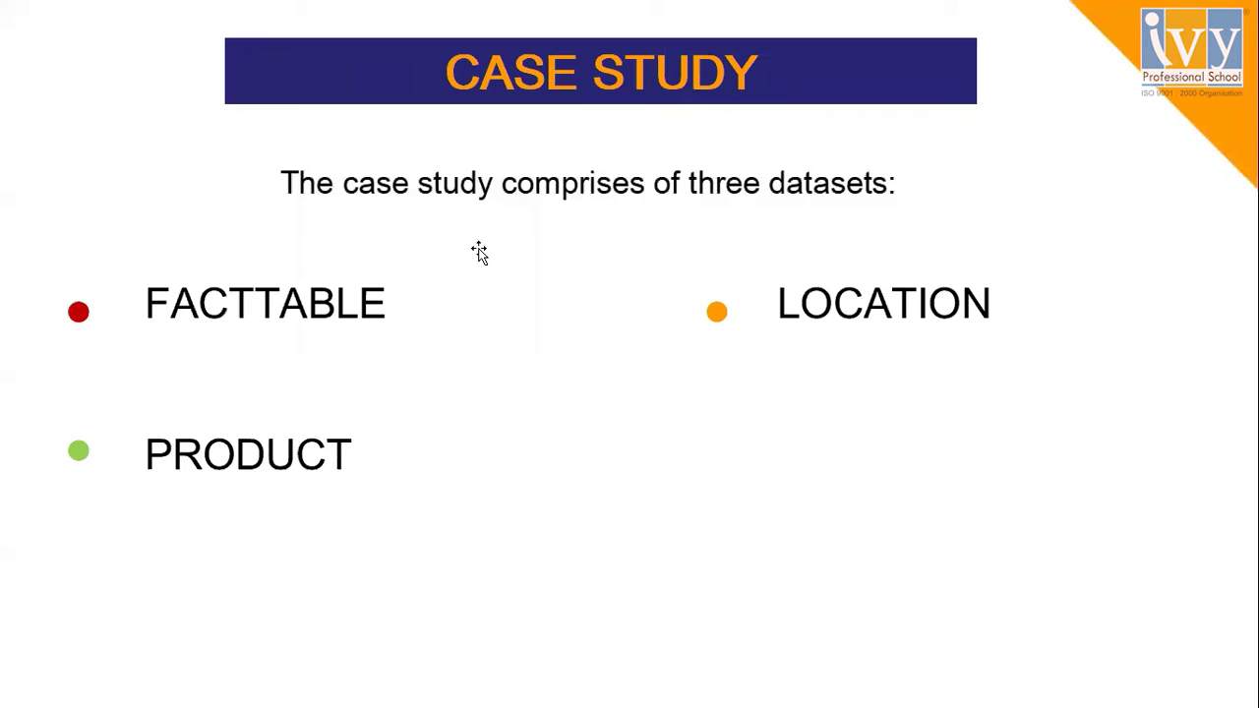
click(479, 253)
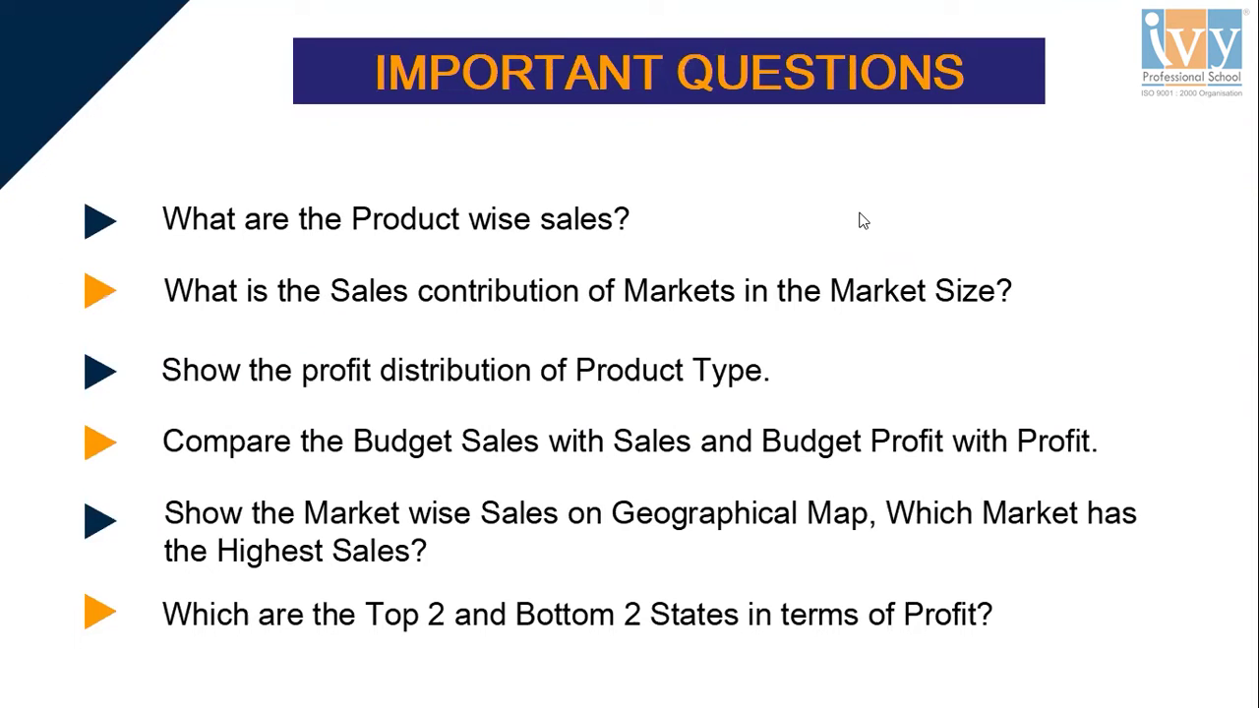
key(Escape)
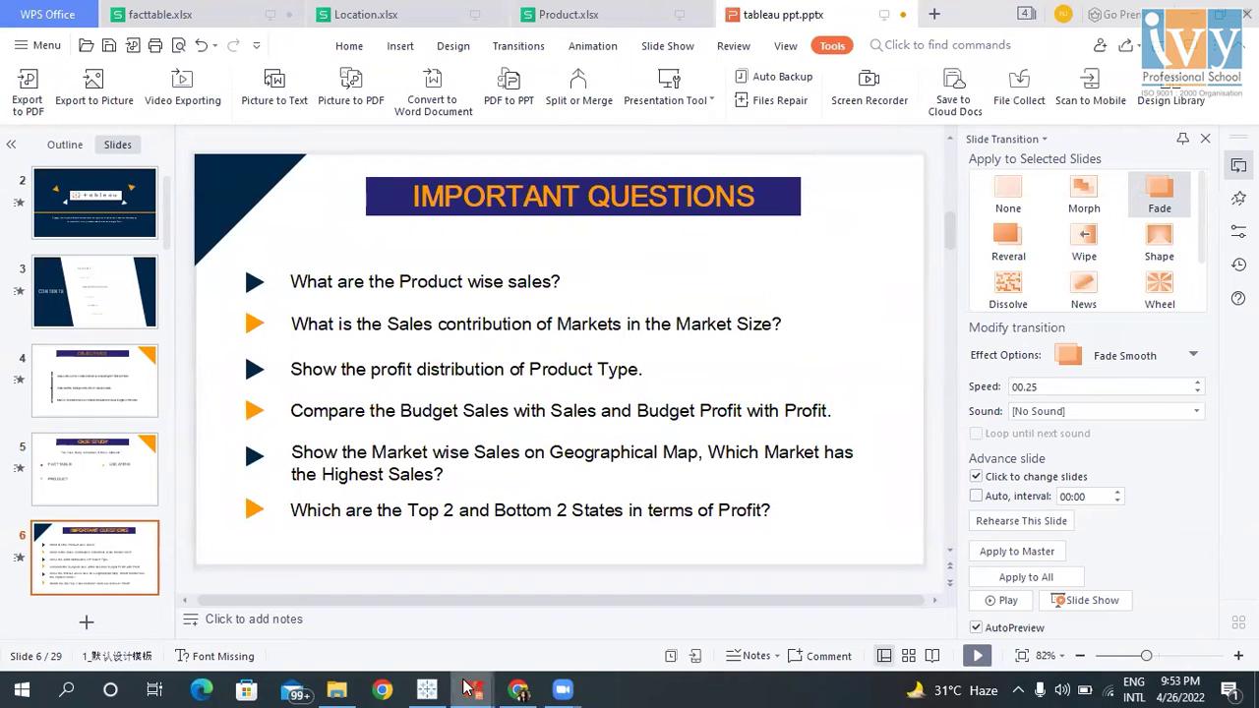
Switch to Tableau Public, view the Microsoft Excel file connection from the start page, and return to the worksheet without choosing a file.
click(427, 688)
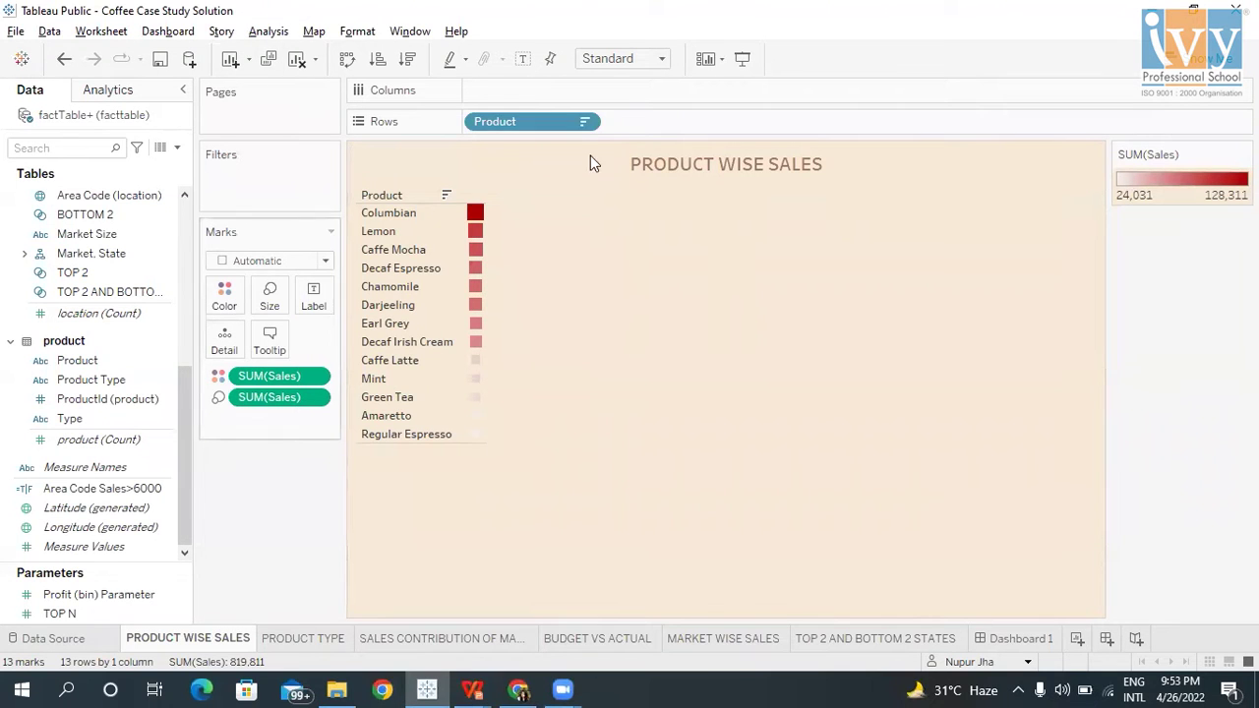
click(22, 61)
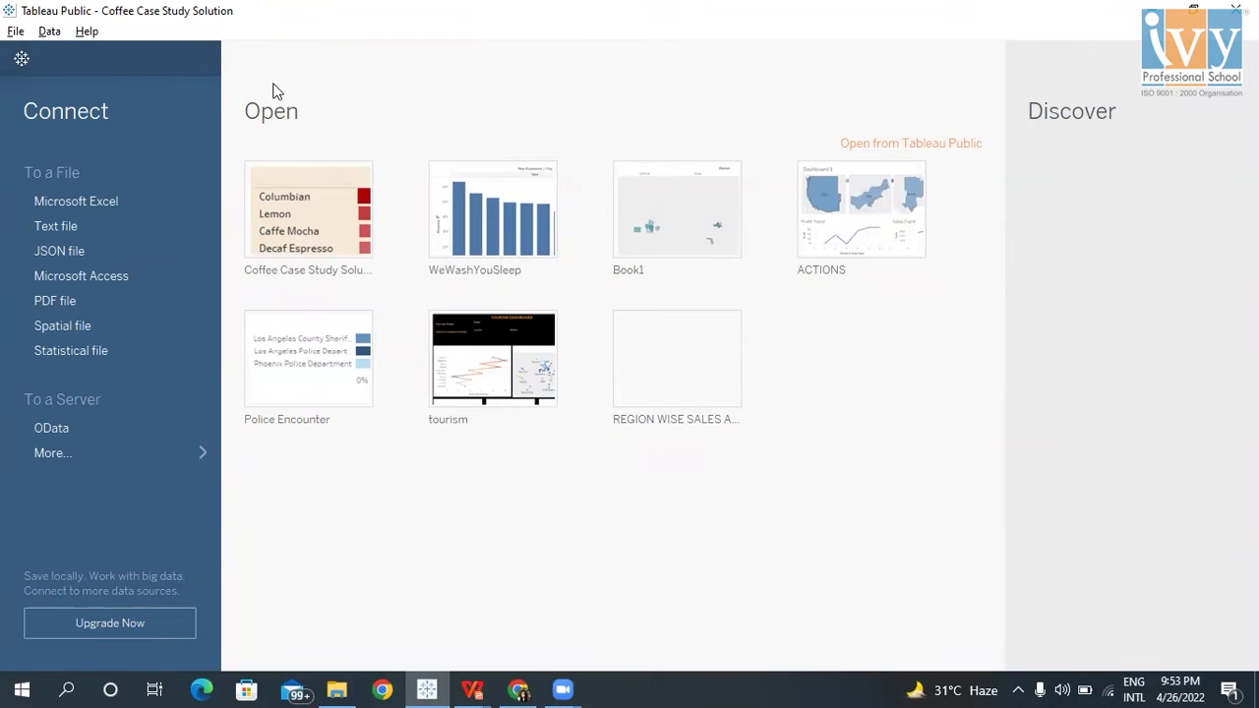
click(97, 201)
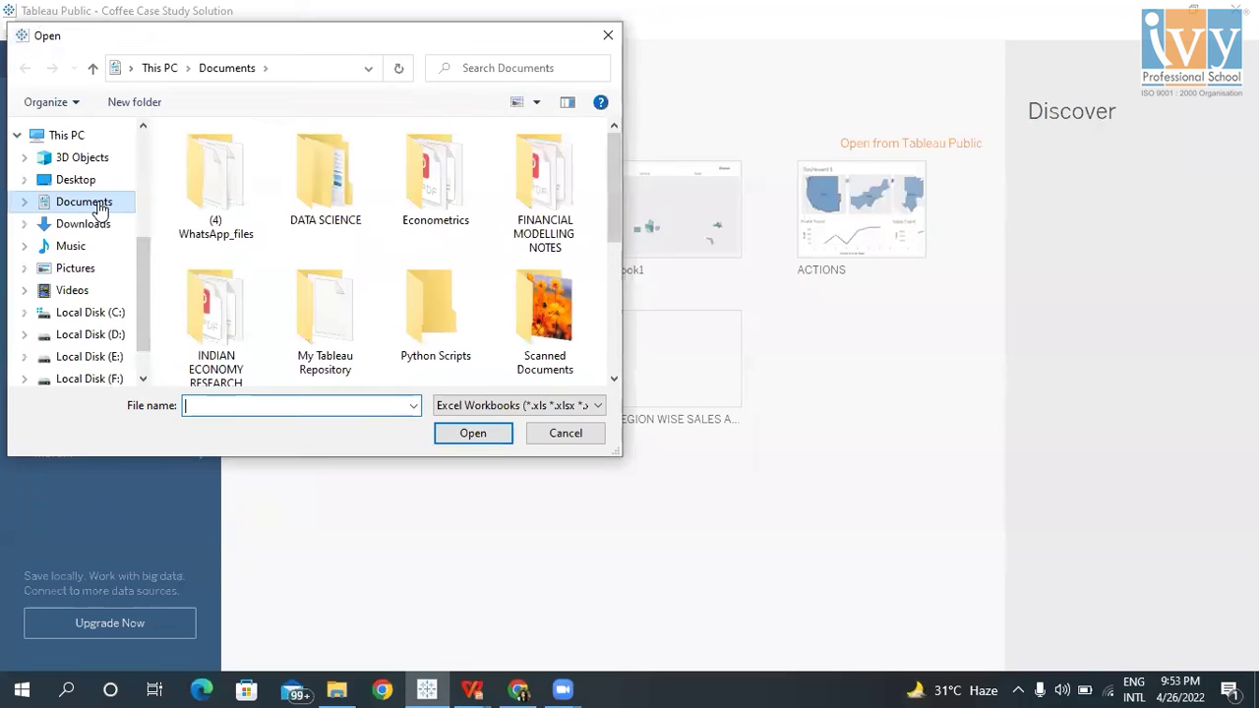
click(608, 35)
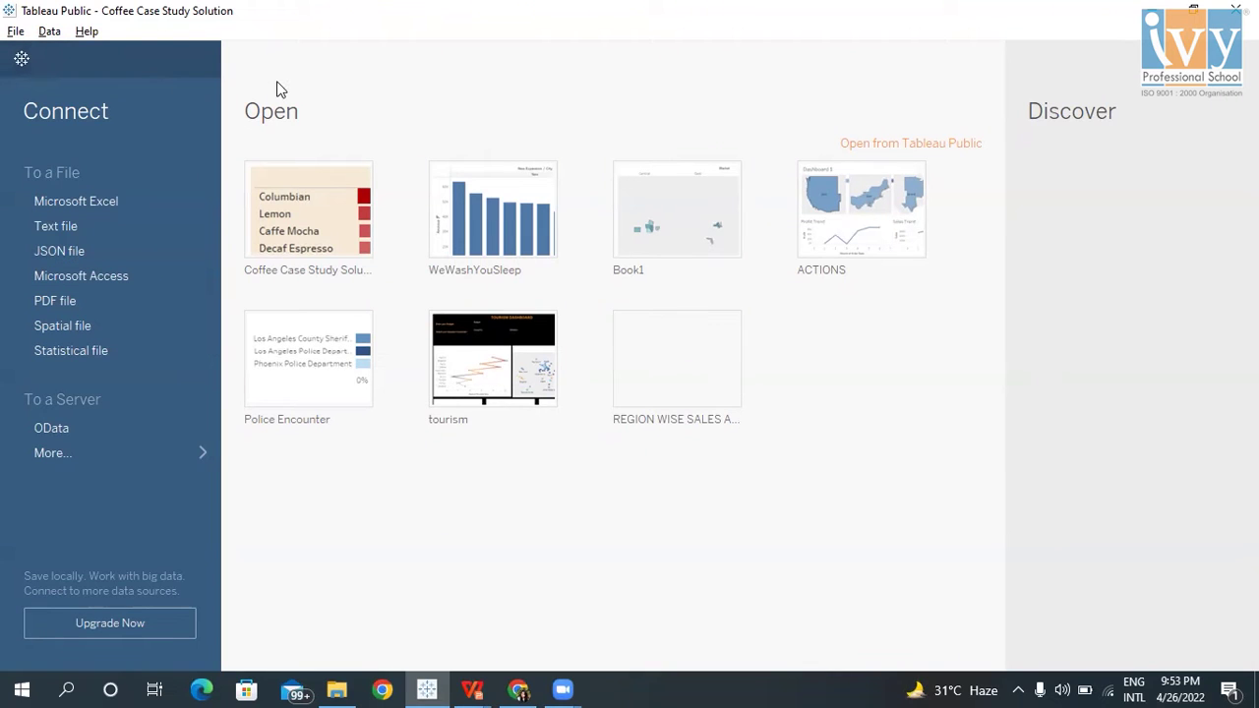
click(177, 59)
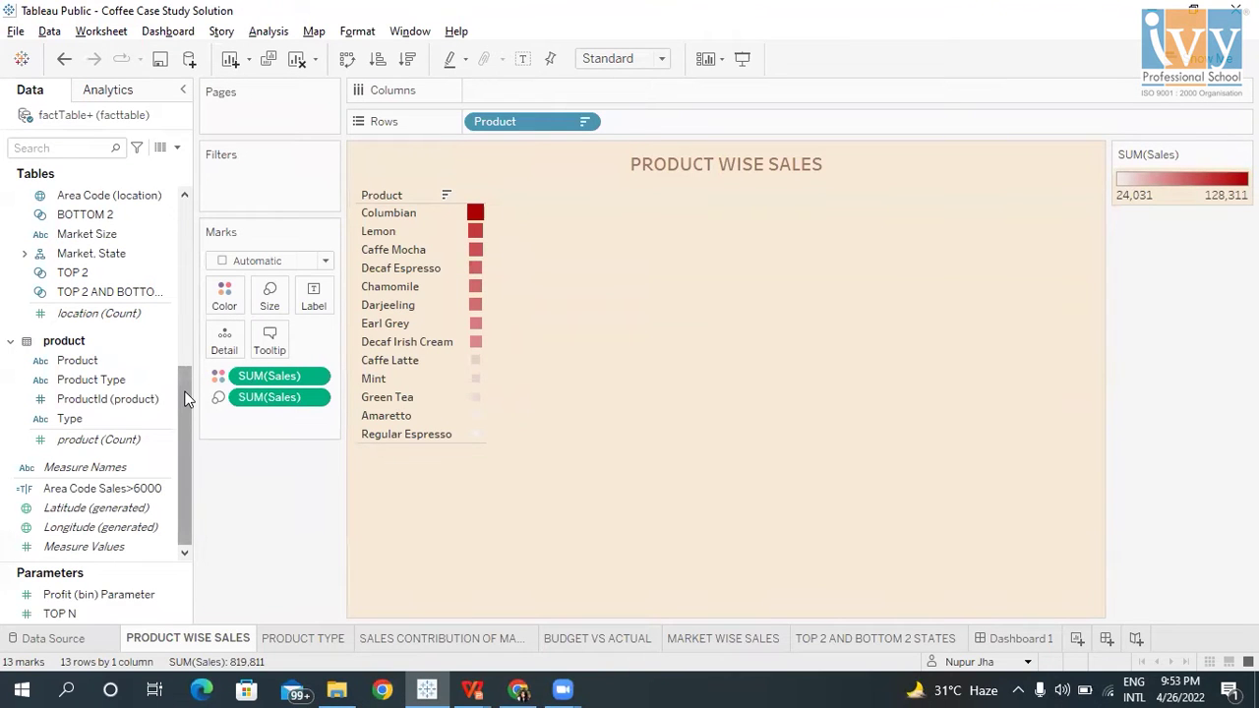
Look through the fields of the factTable, location and product tables in the data source.
drag(187, 398, 187, 233)
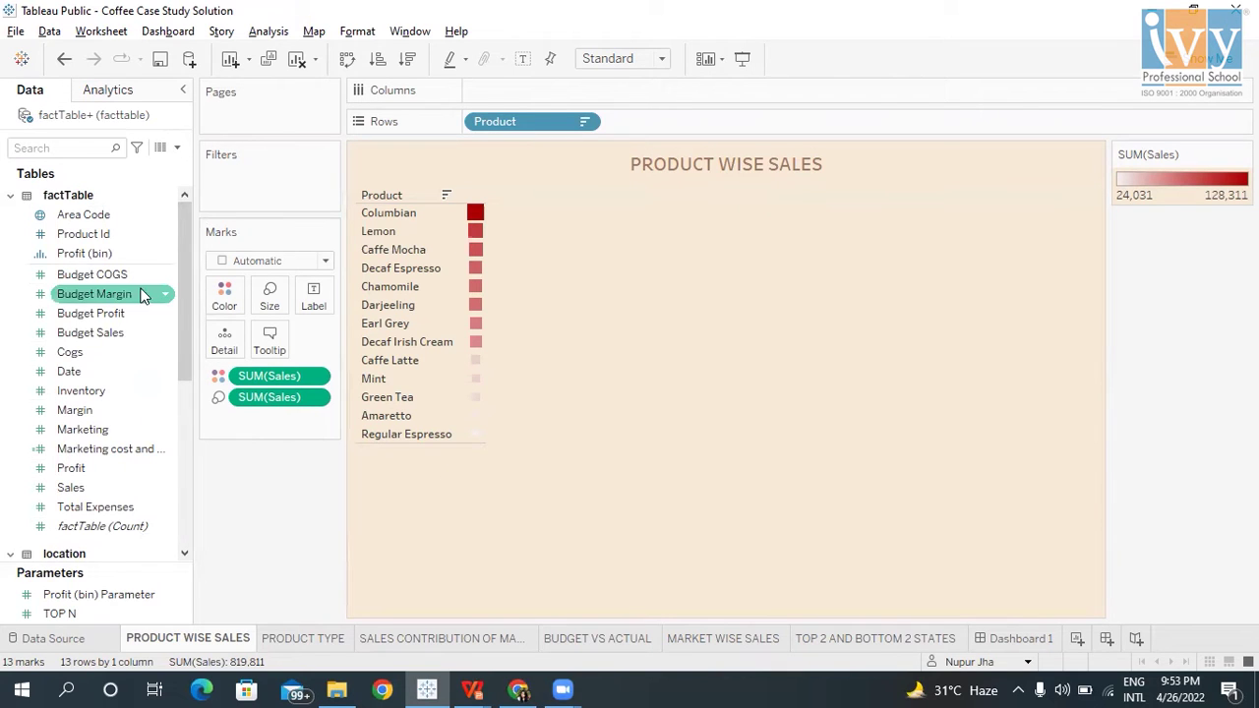
drag(183, 312, 183, 414)
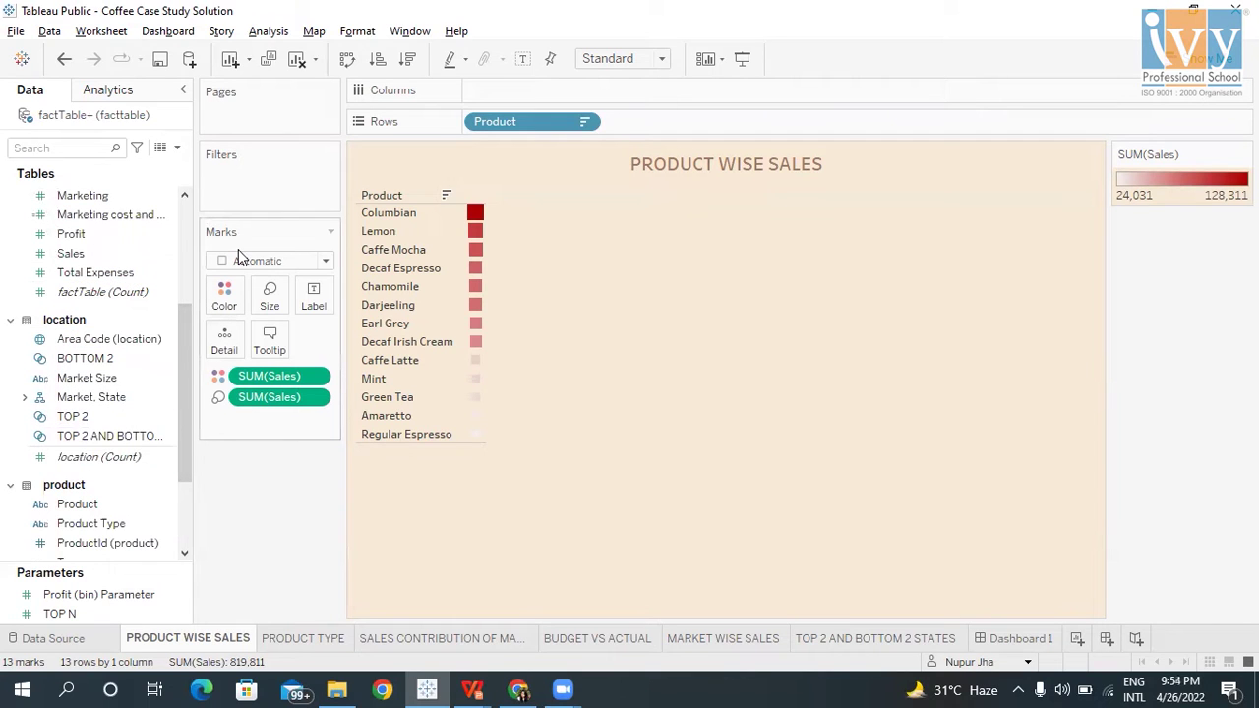
scroll(182, 389, down, 3)
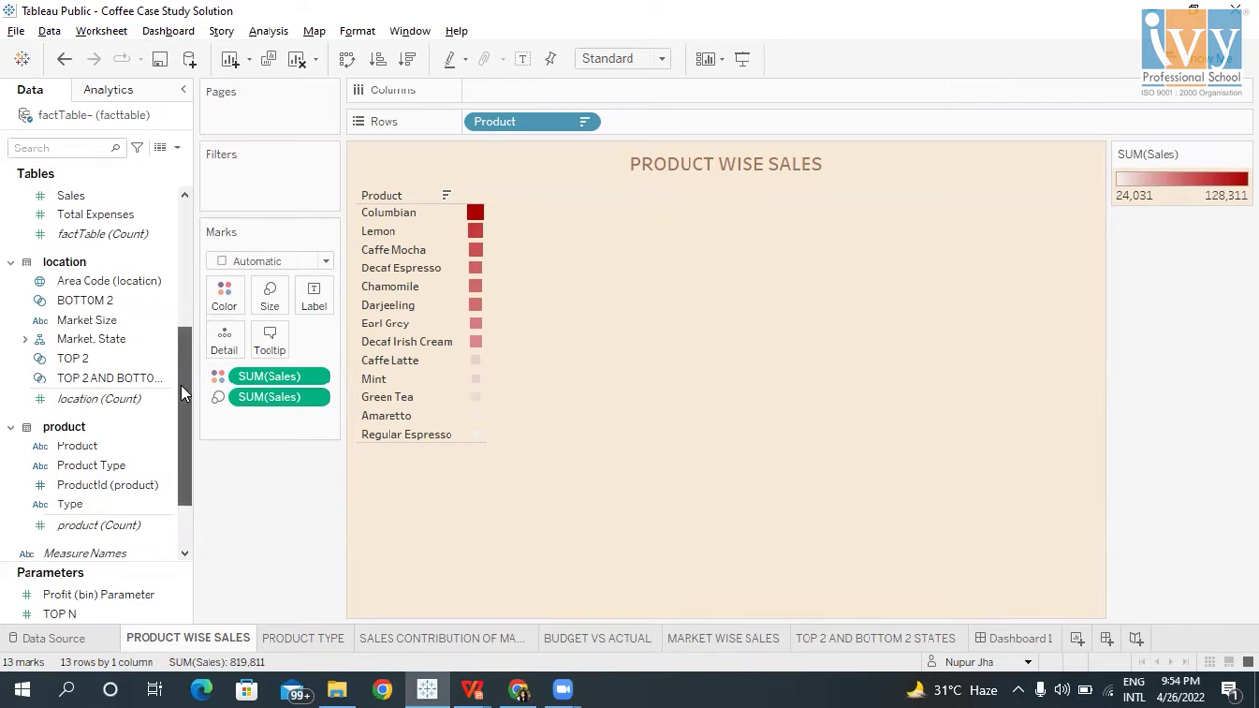
click(111, 408)
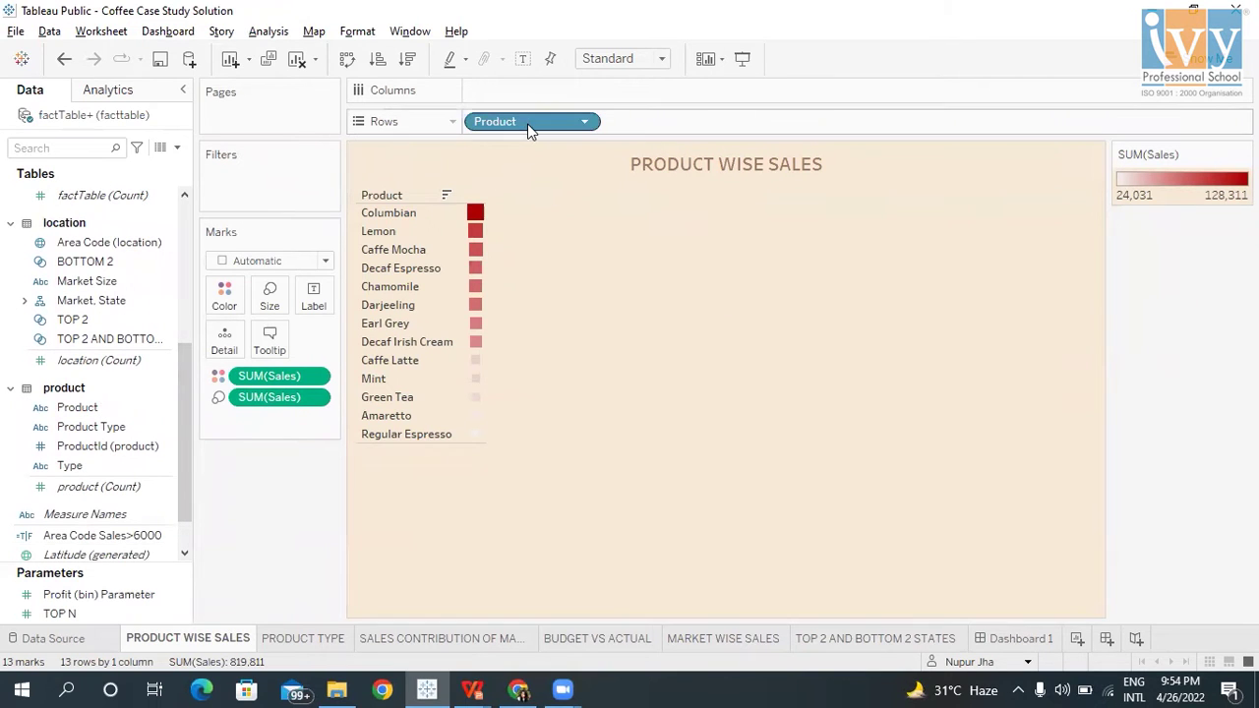
Inspect the Sales marks in the product wise sales view and look at the chart types offered by Show Me.
drag(270, 397, 236, 382)
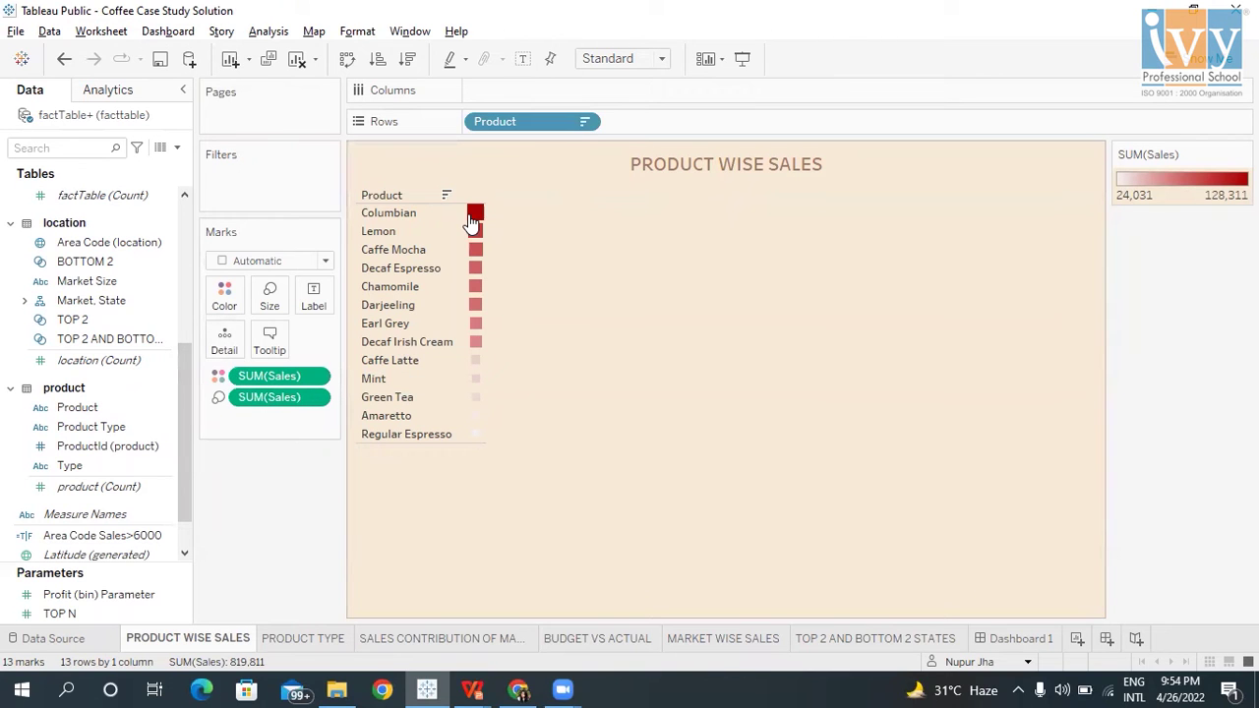
mouse_move(473, 224)
mouse_move(479, 441)
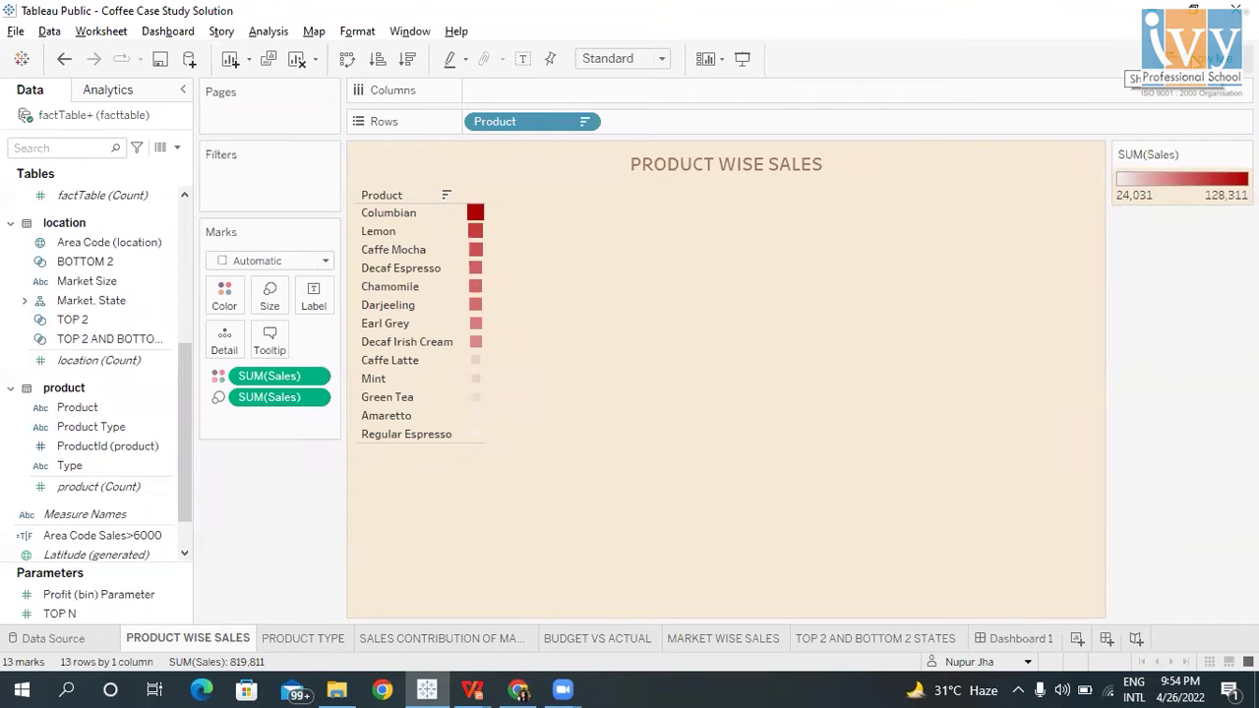
click(1195, 61)
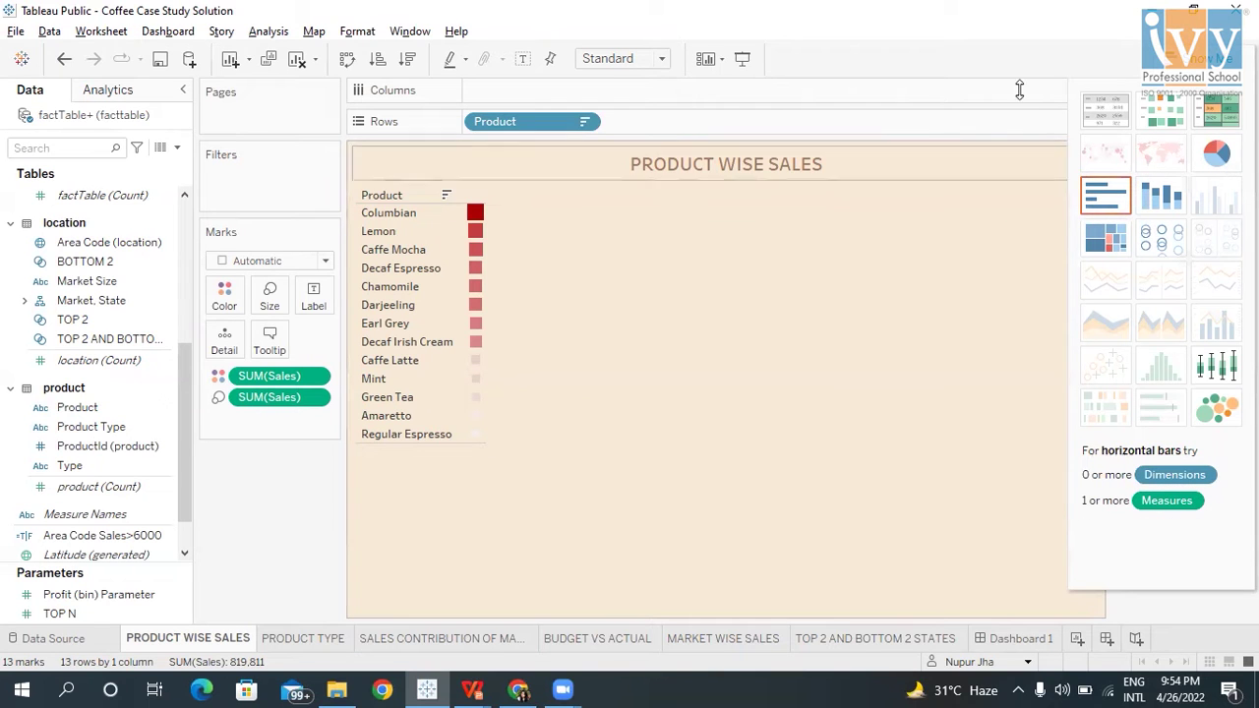
click(1203, 63)
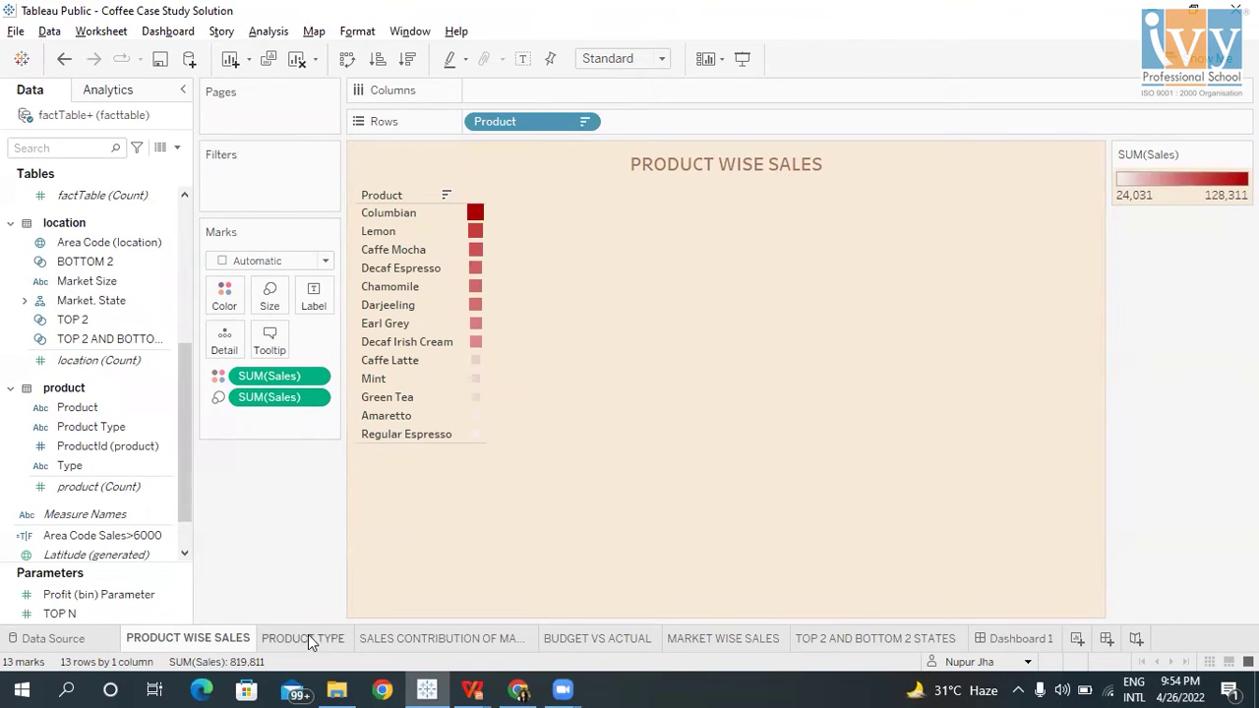
Open the PRODUCT TYPE sheet and examine its profit treemap along with the fields it is built from.
mouse_move(308, 637)
click(305, 638)
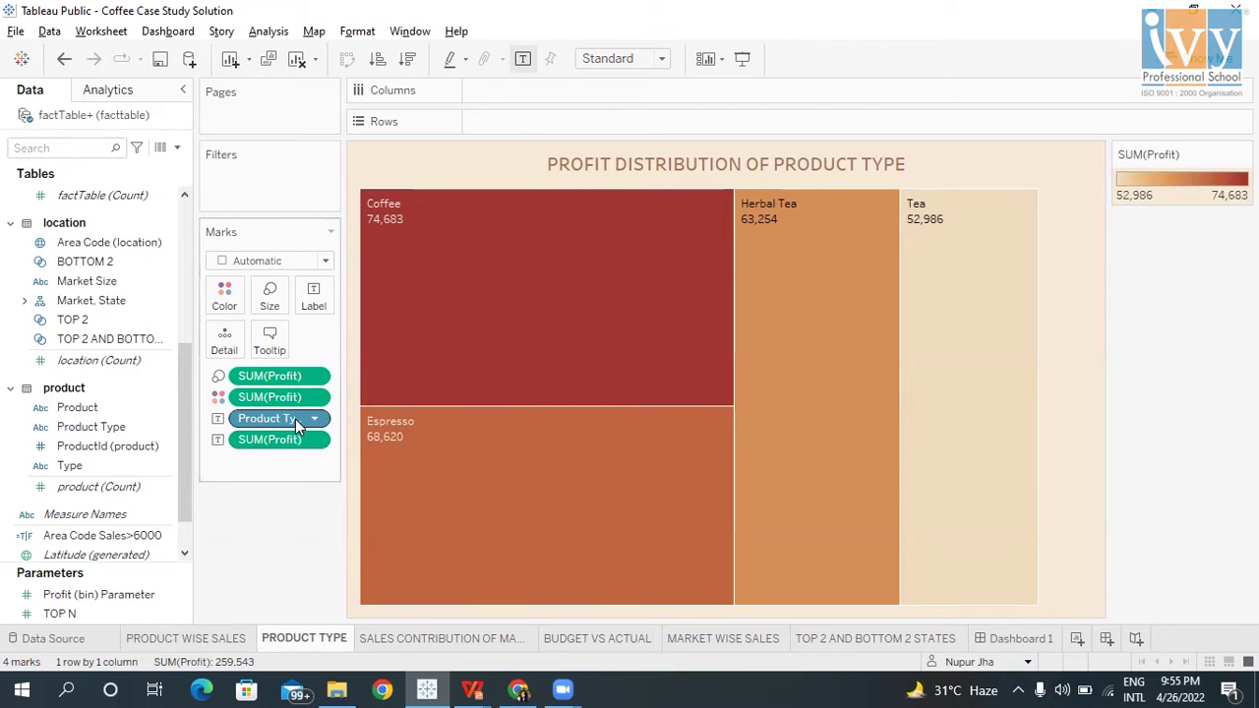
mouse_move(456, 309)
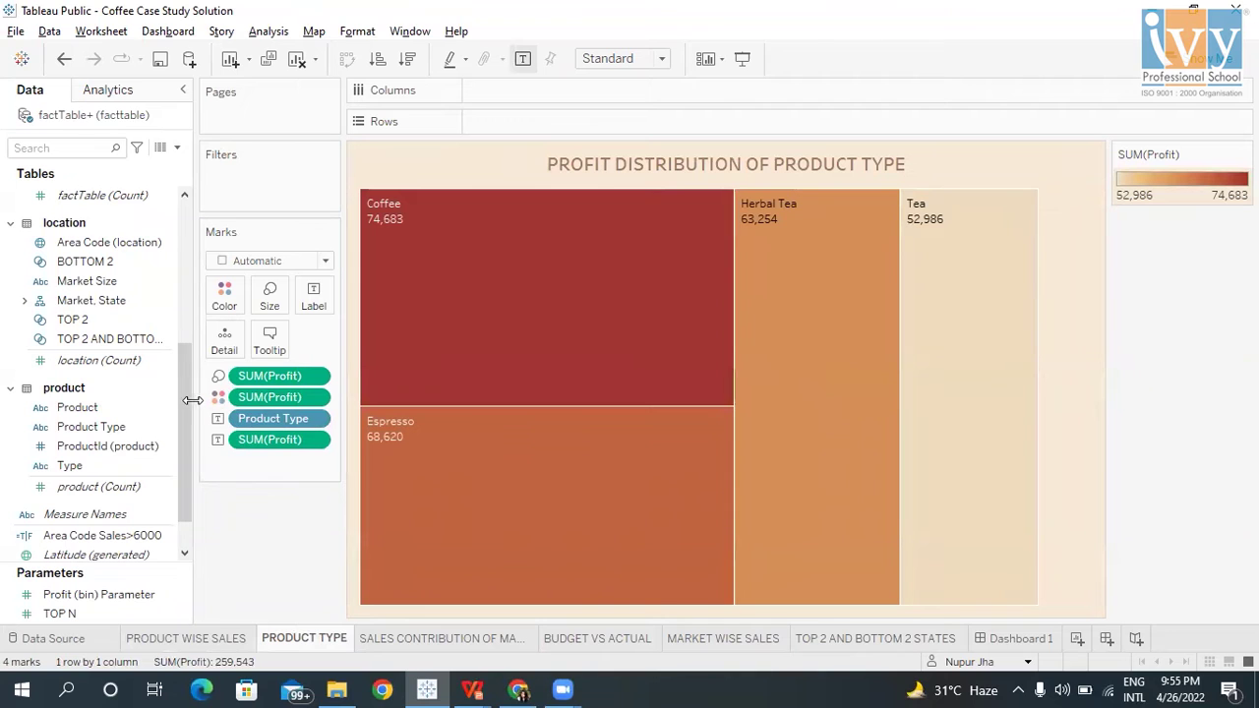
drag(188, 396, 181, 320)
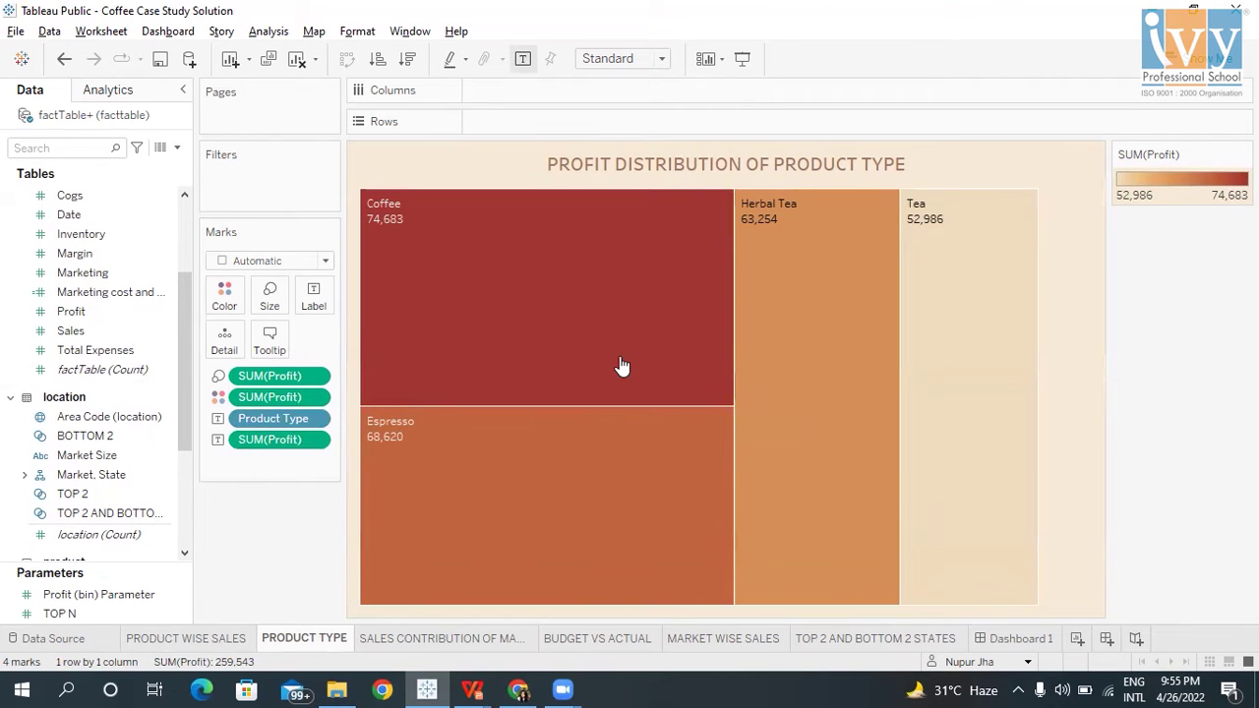
mouse_move(577, 360)
Open the sheet on the sales contribution of markets in market size and review its location fields.
click(429, 637)
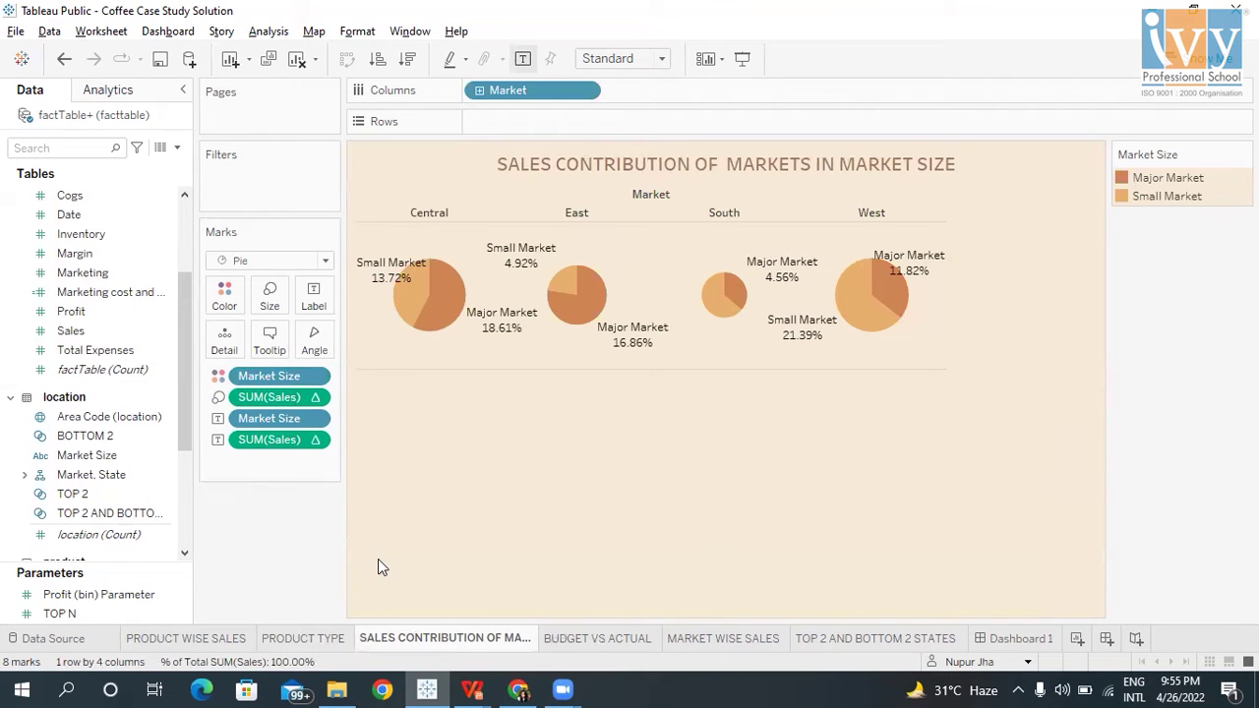
click(879, 173)
click(666, 465)
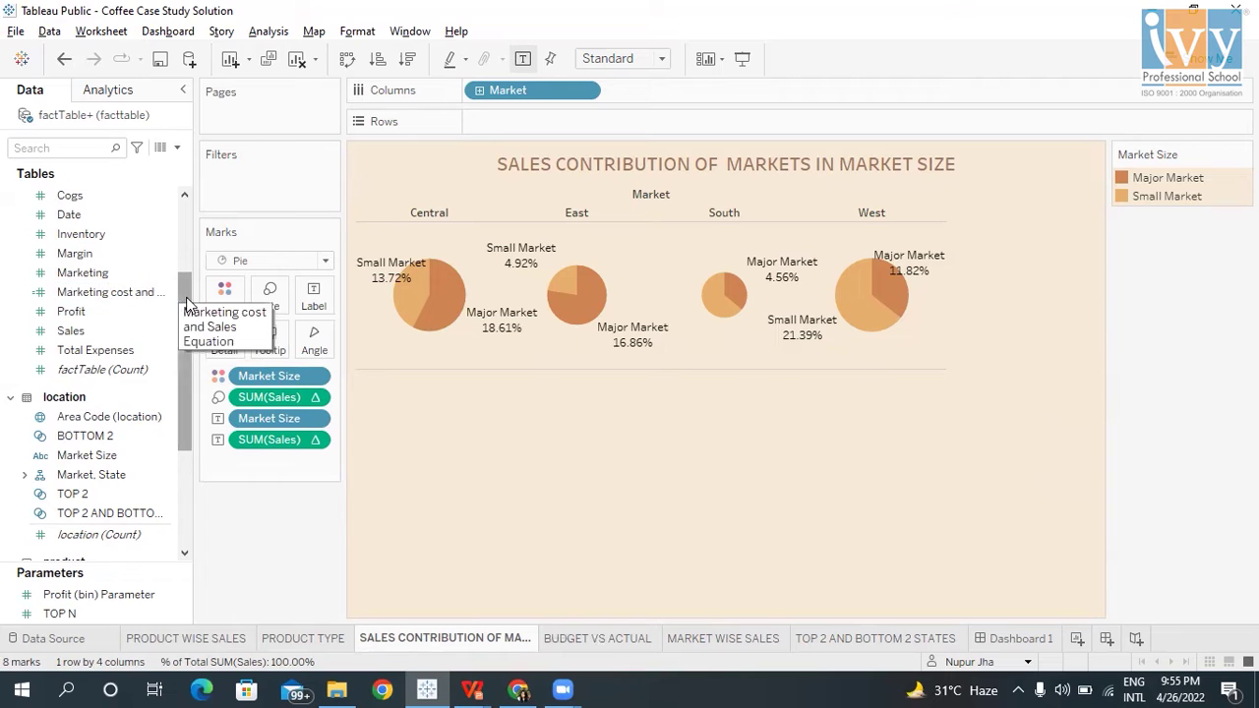
scroll(188, 309, down, 3)
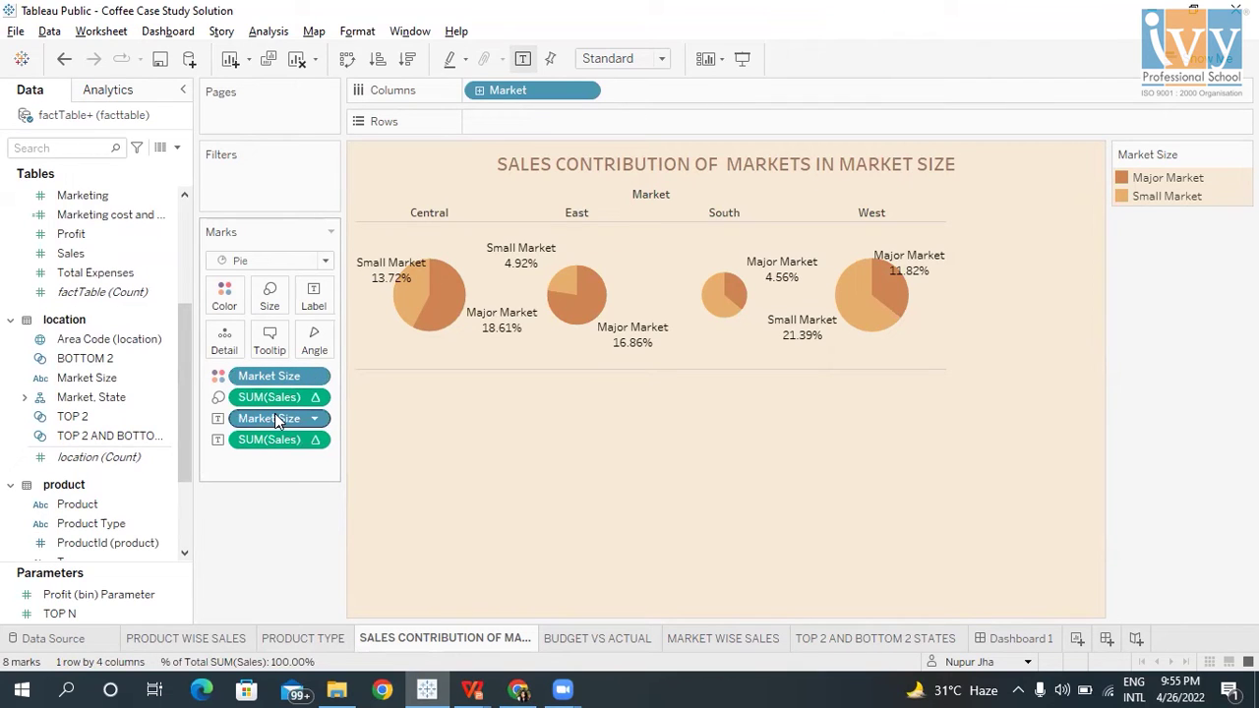
Inspect the market pie slices' details, highlighting the Small Market slice of the Central market and clearing the selection.
mouse_move(437, 315)
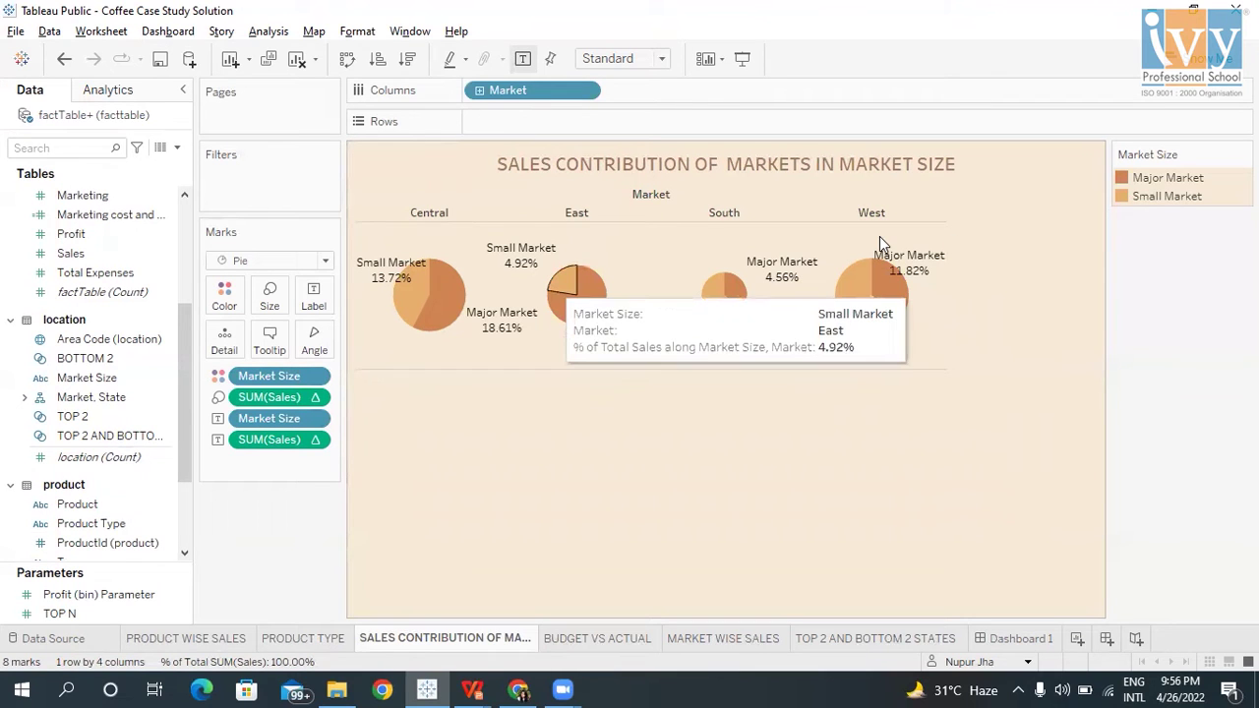
mouse_move(415, 291)
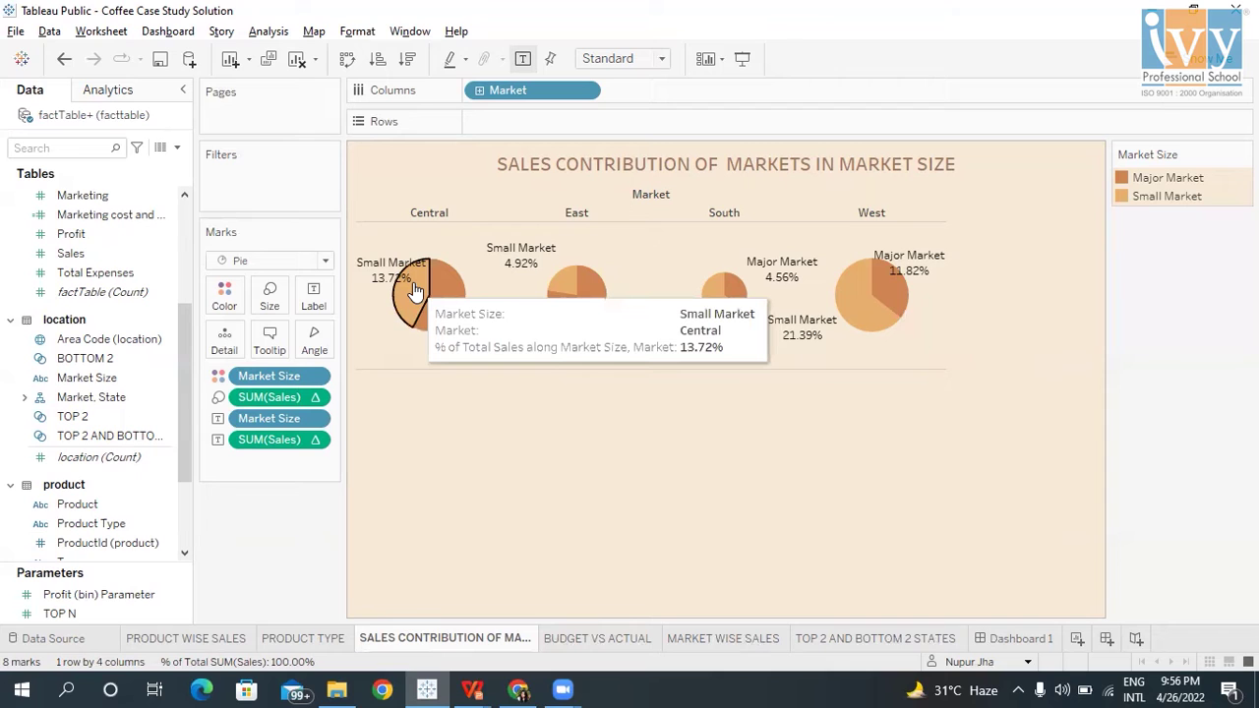
click(415, 289)
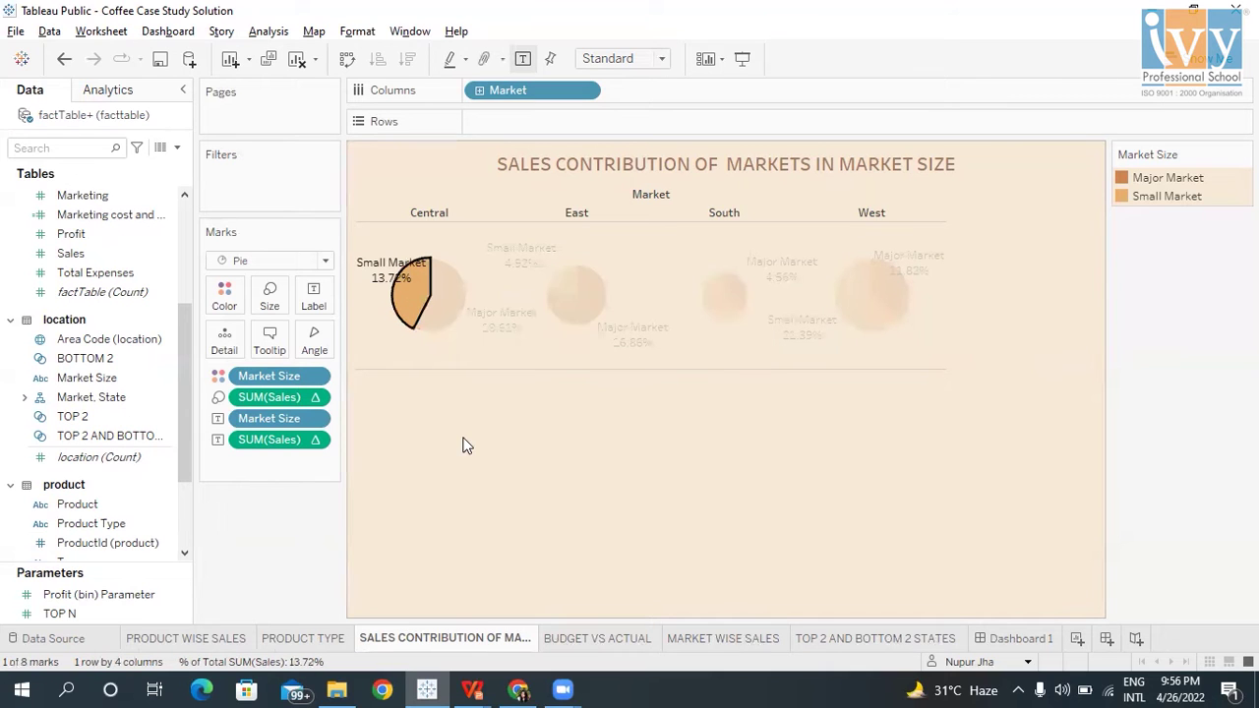
mouse_move(411, 287)
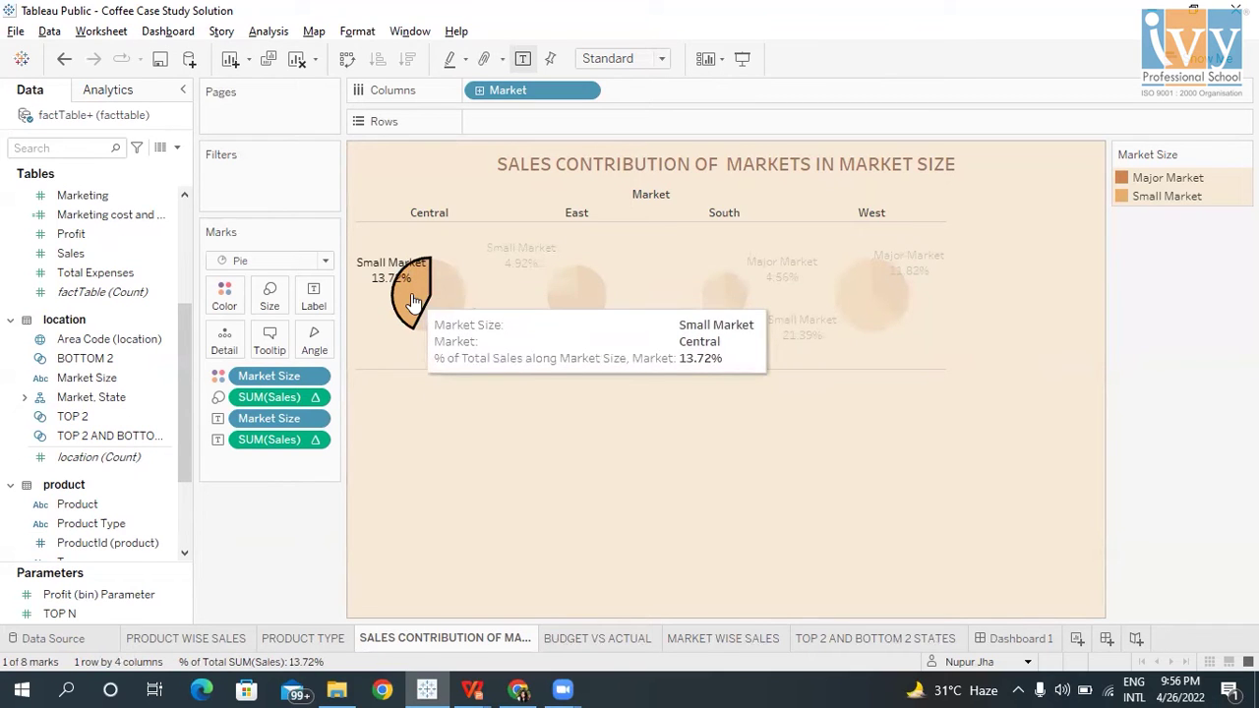
click(468, 425)
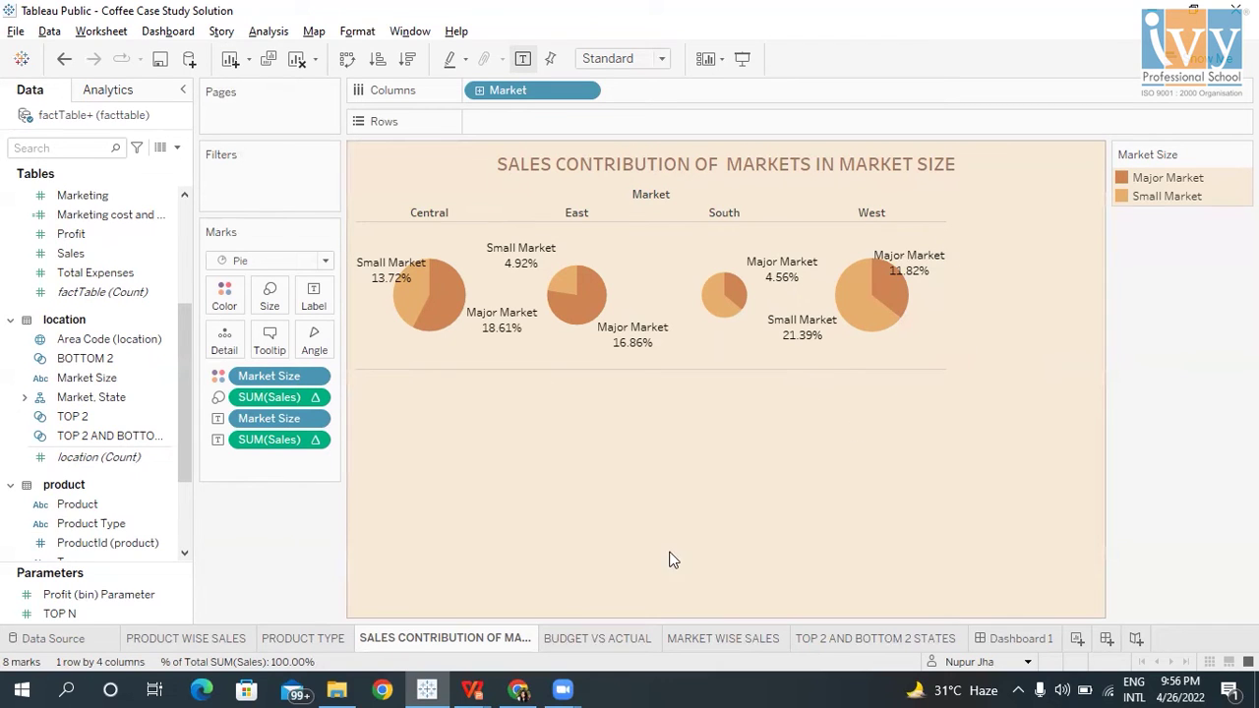
Open the BUDGET VS ACTUAL sheet and inspect the budget profit and budget sales bars of individual products such as Darjeeling and Columbian.
click(586, 640)
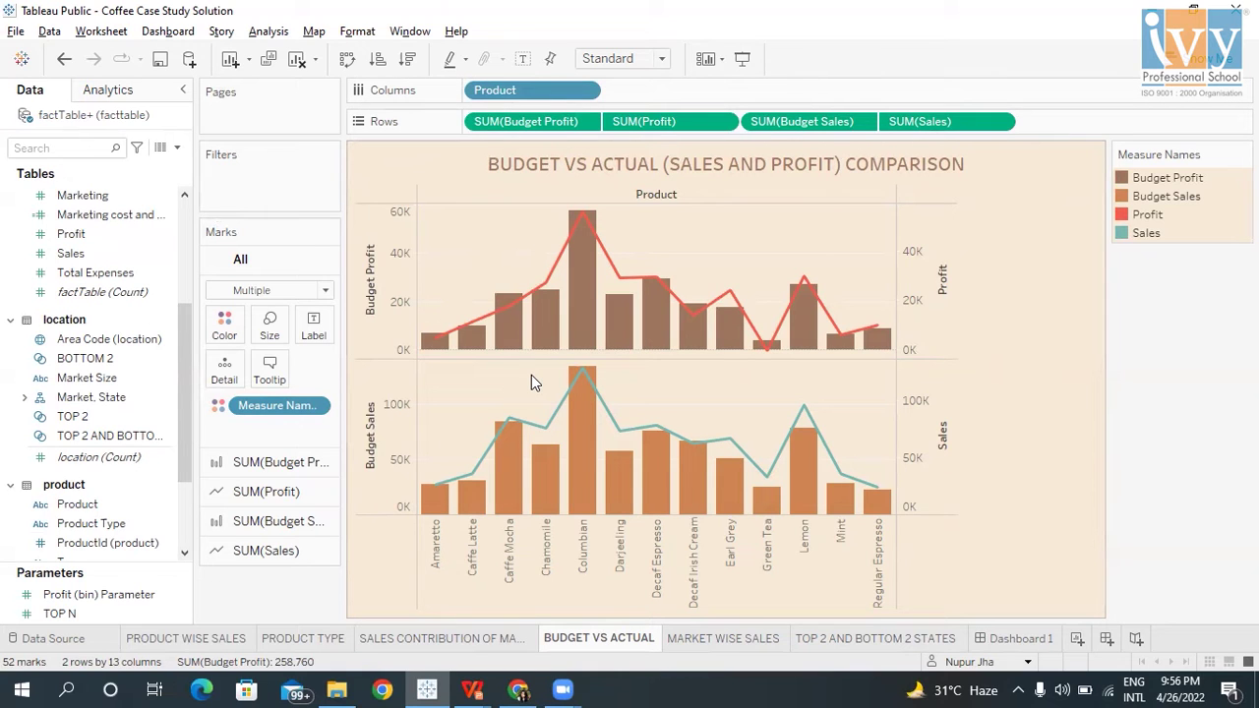
mouse_move(622, 463)
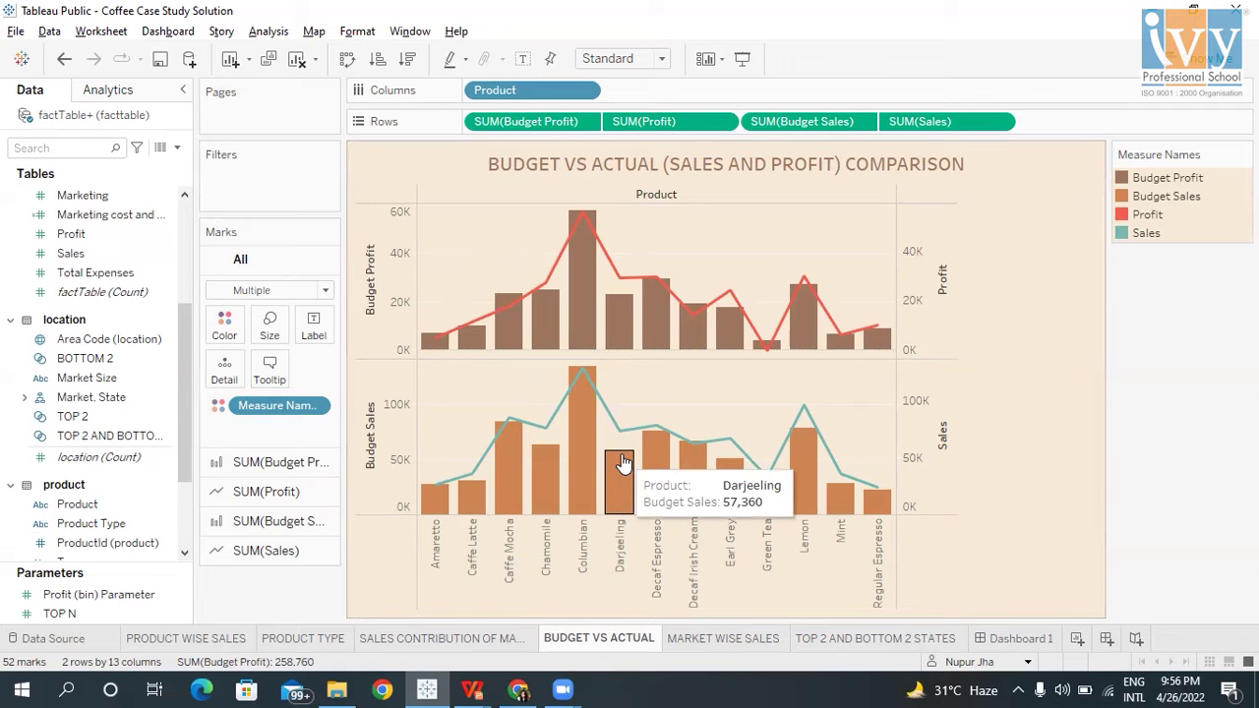
mouse_move(568, 366)
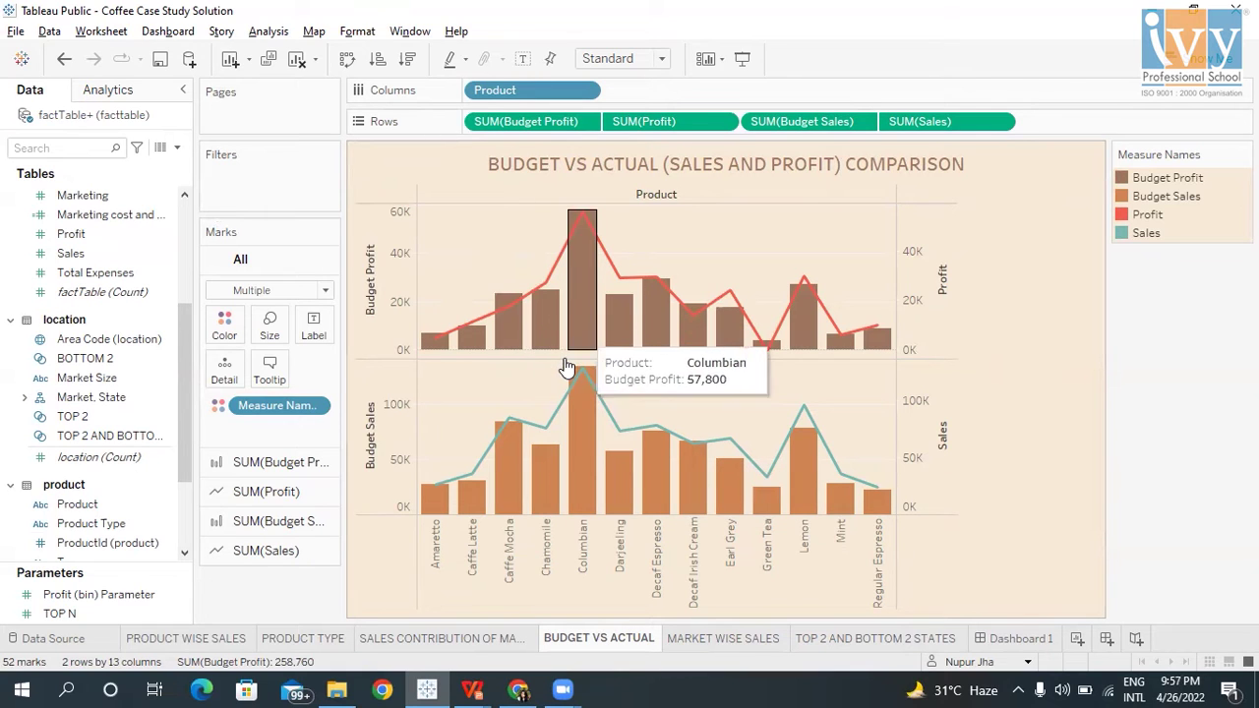
mouse_move(810, 479)
mouse_move(576, 482)
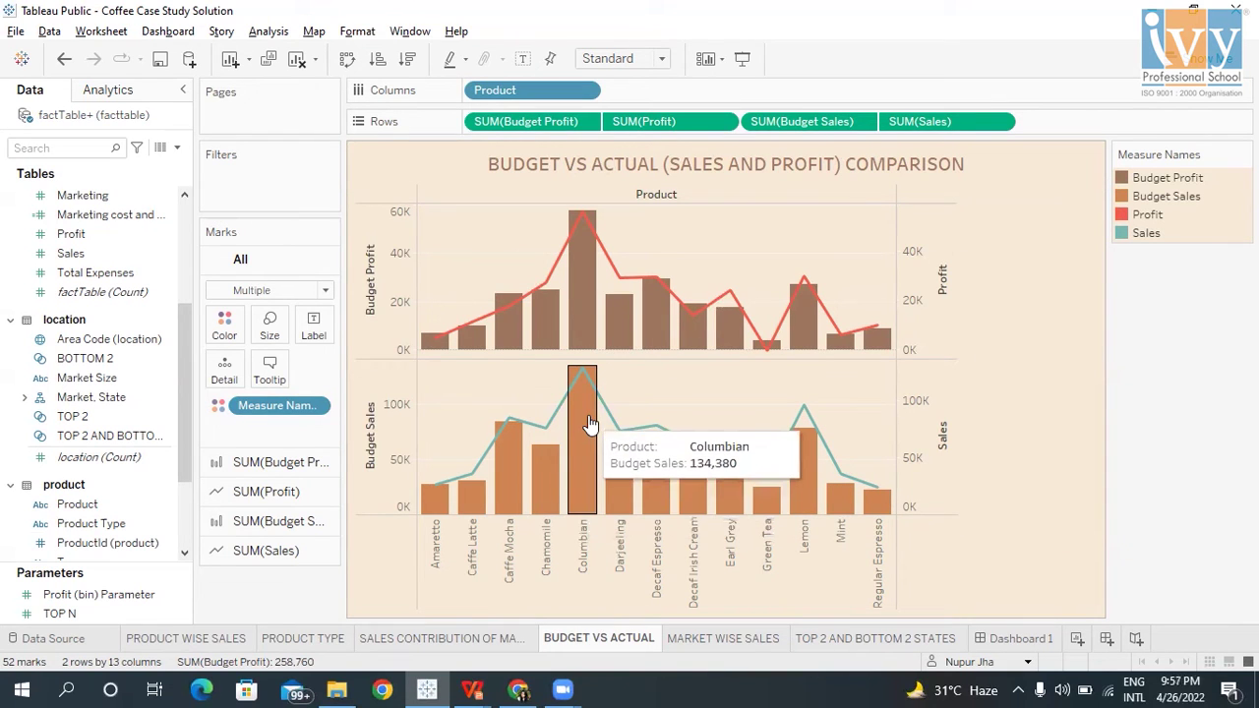
mouse_move(563, 411)
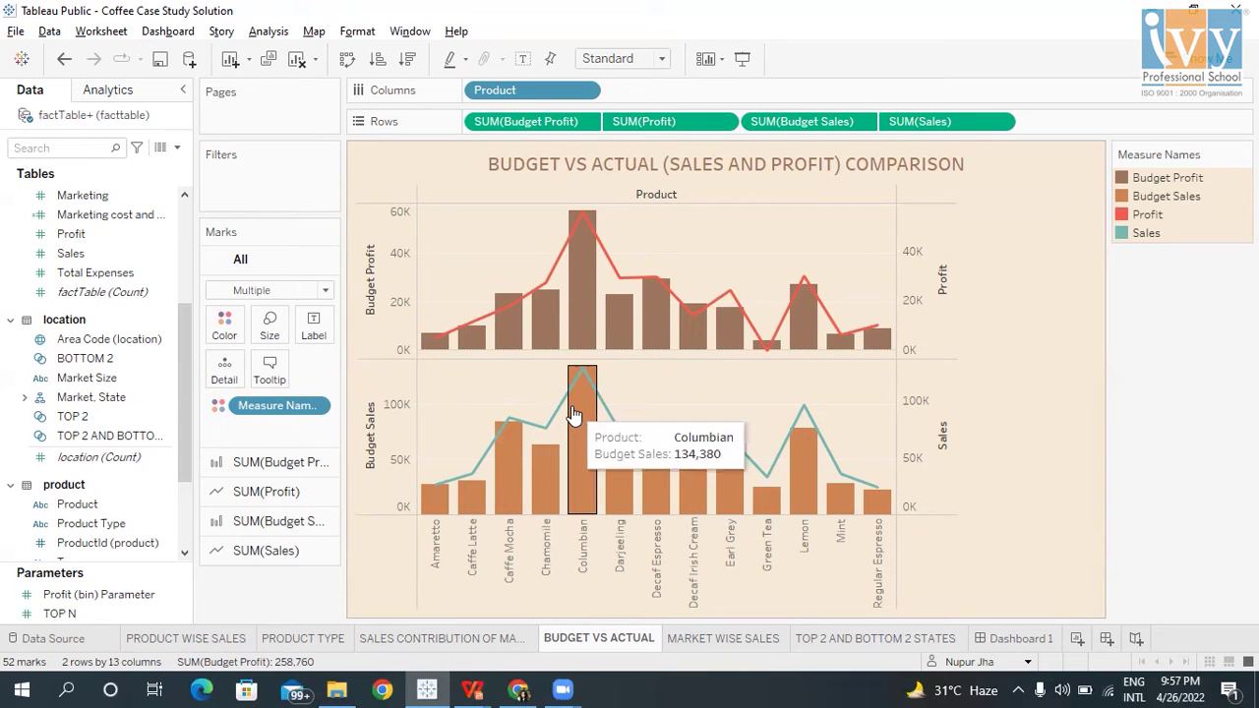
Review the options of the Budget Sales and Sales axes, including Dual Axis, and compare the budget bars with the actual lines.
right_click(383, 458)
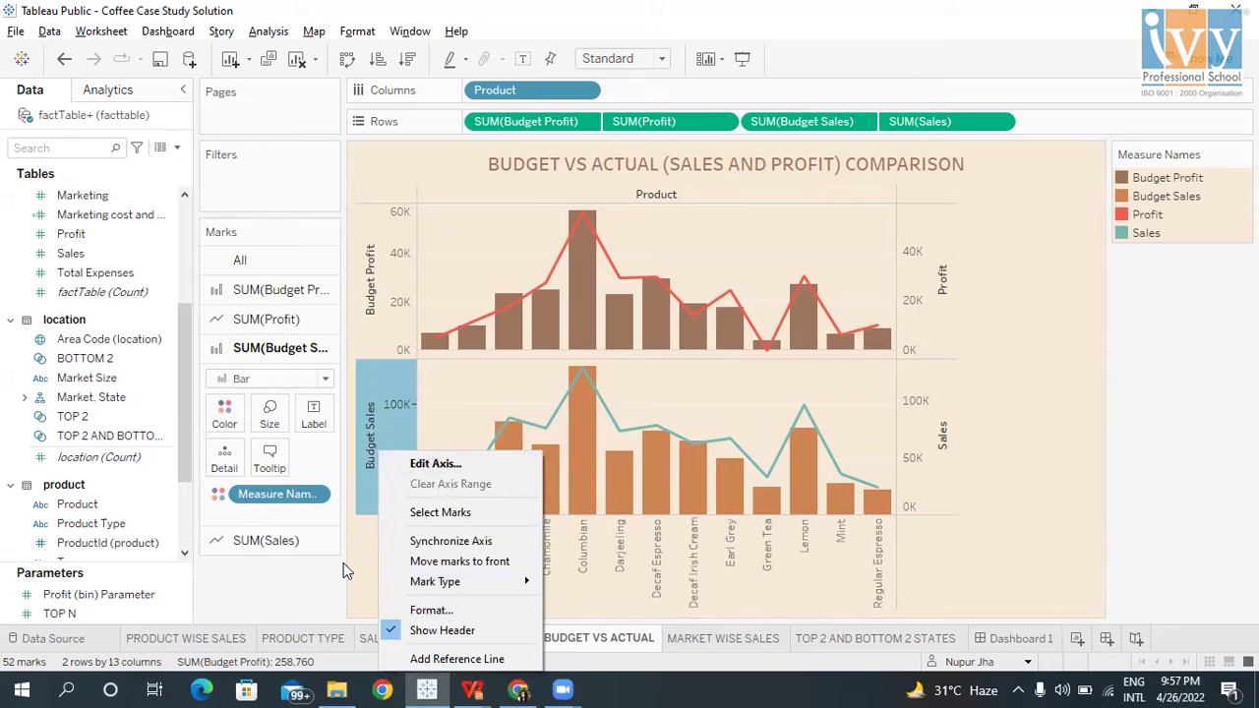
click(368, 565)
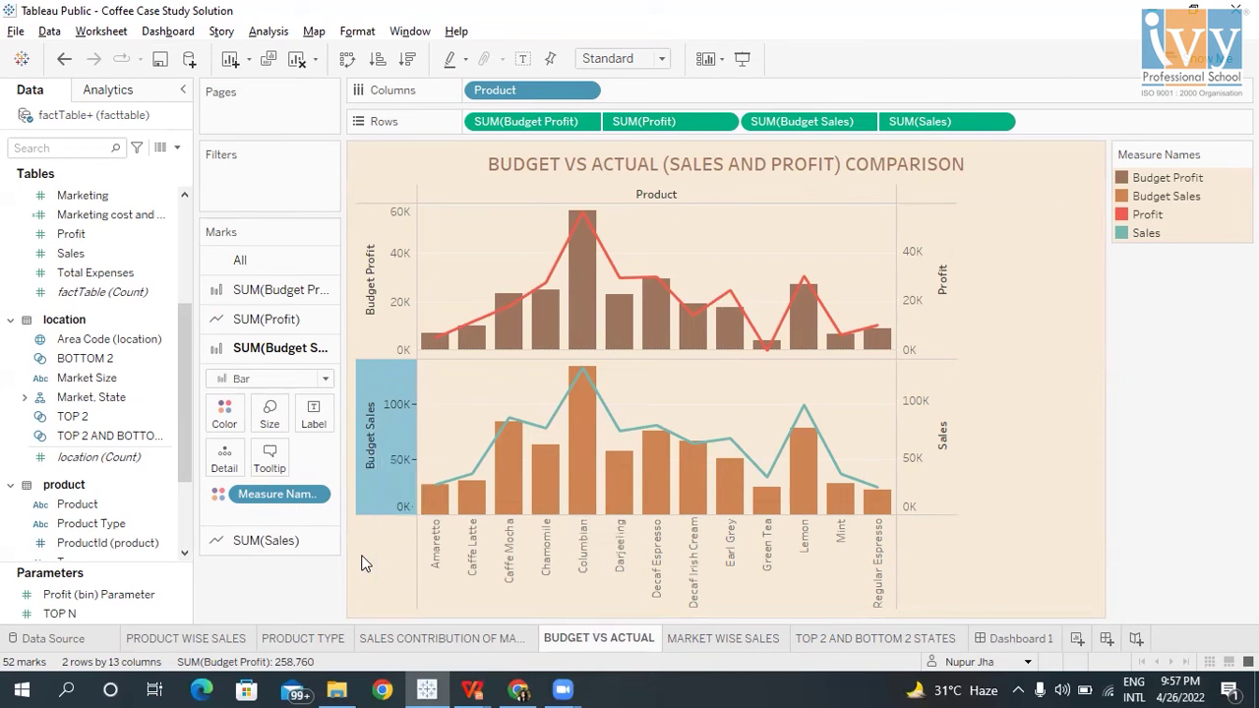
right_click(926, 470)
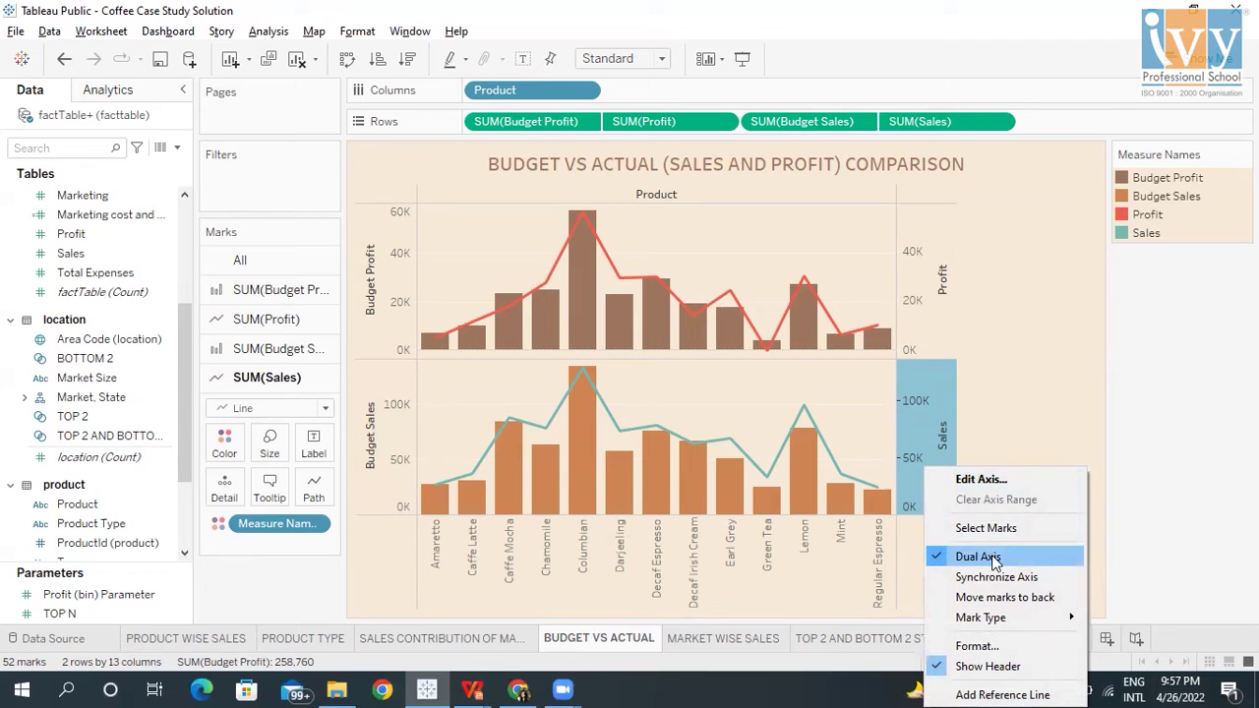
click(291, 600)
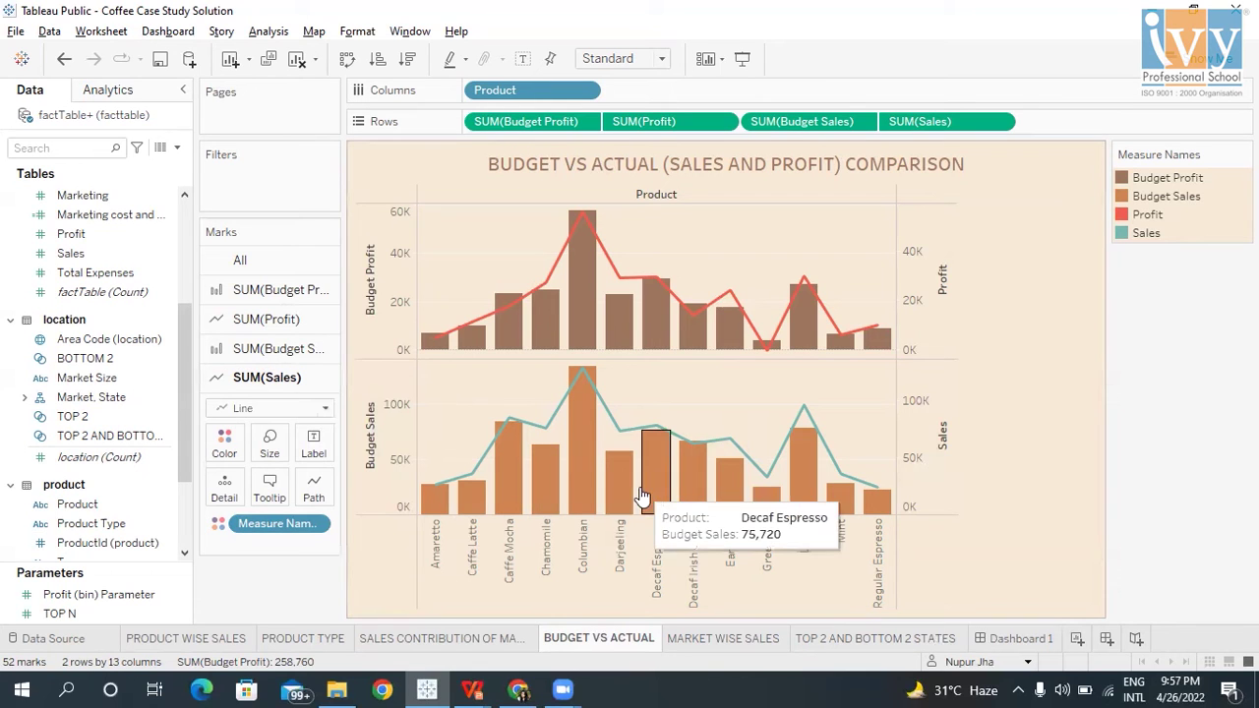
mouse_move(792, 446)
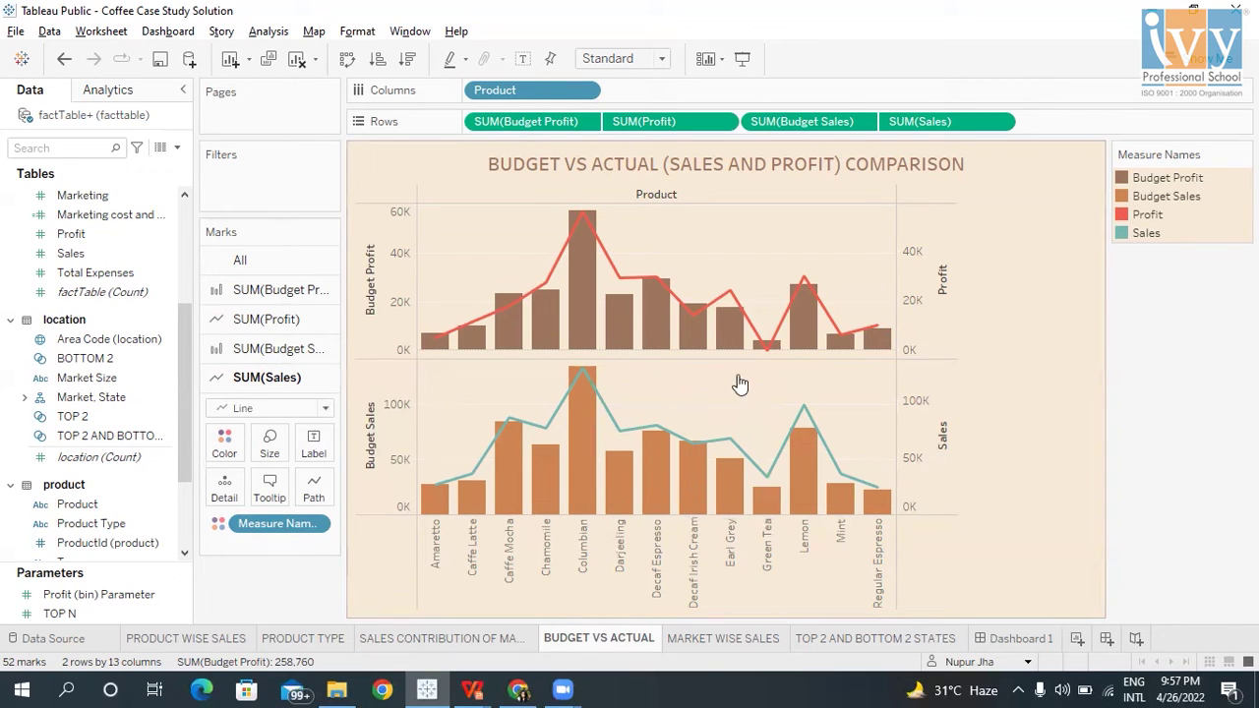
mouse_move(627, 356)
mouse_move(582, 221)
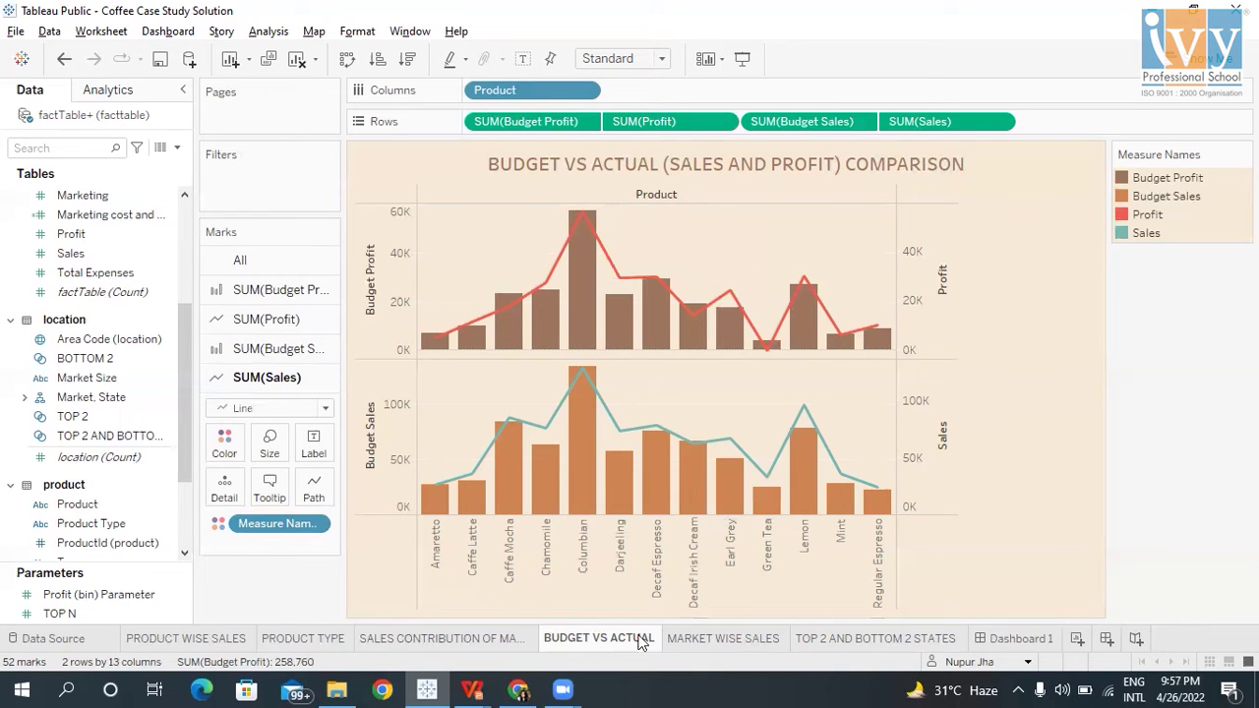
Open the MARKET WISE SALES sheet to view each market's sales on the geographical map.
click(758, 642)
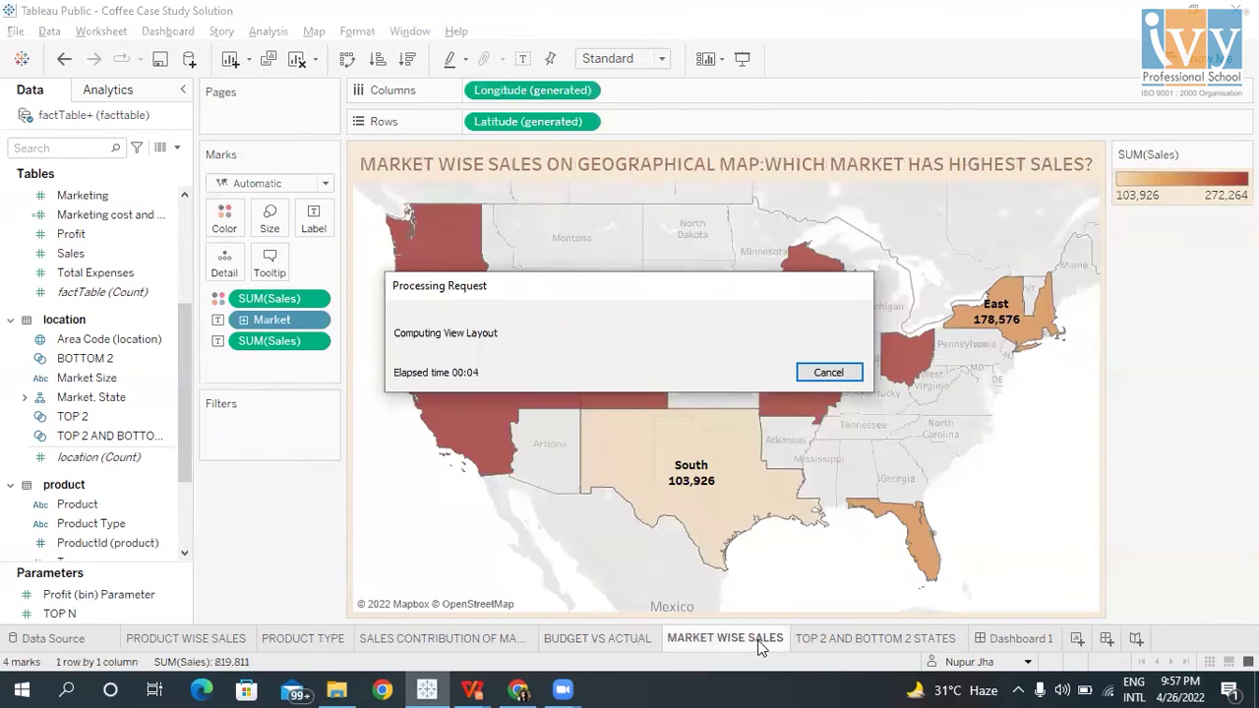
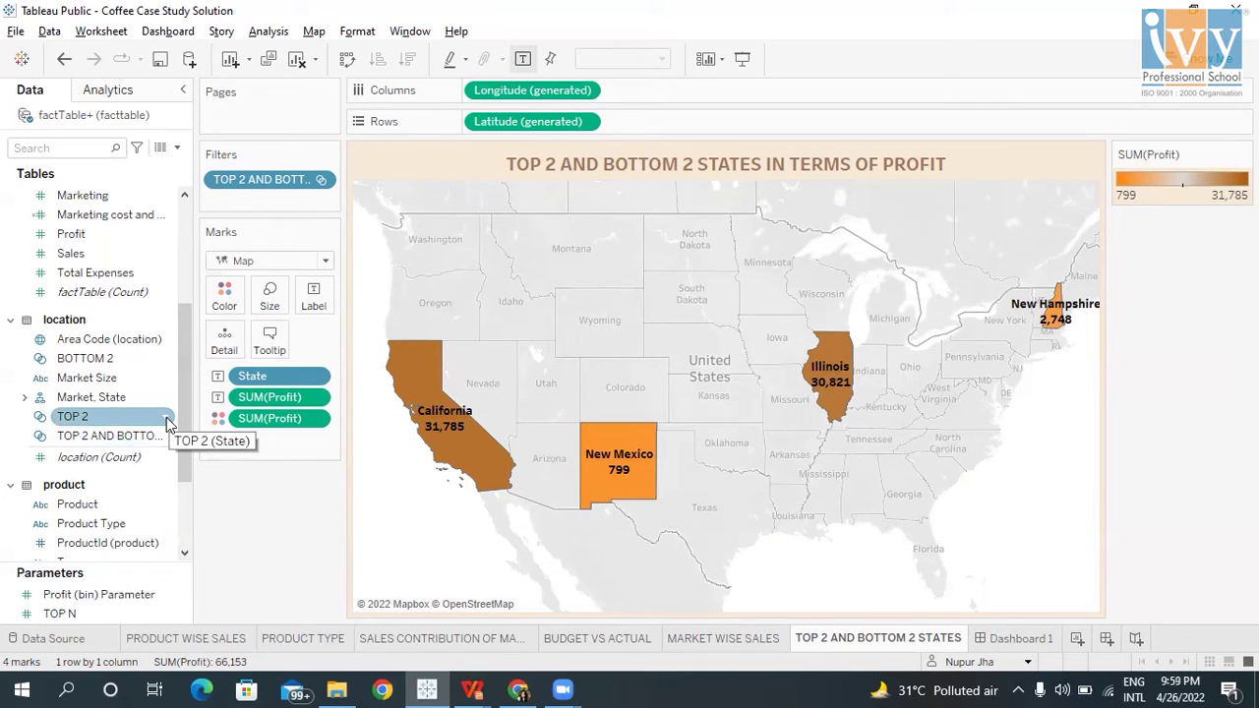
Review how the TOP 2 set in the location table ranks states by the sum of Profit, and close its definition.
click(168, 417)
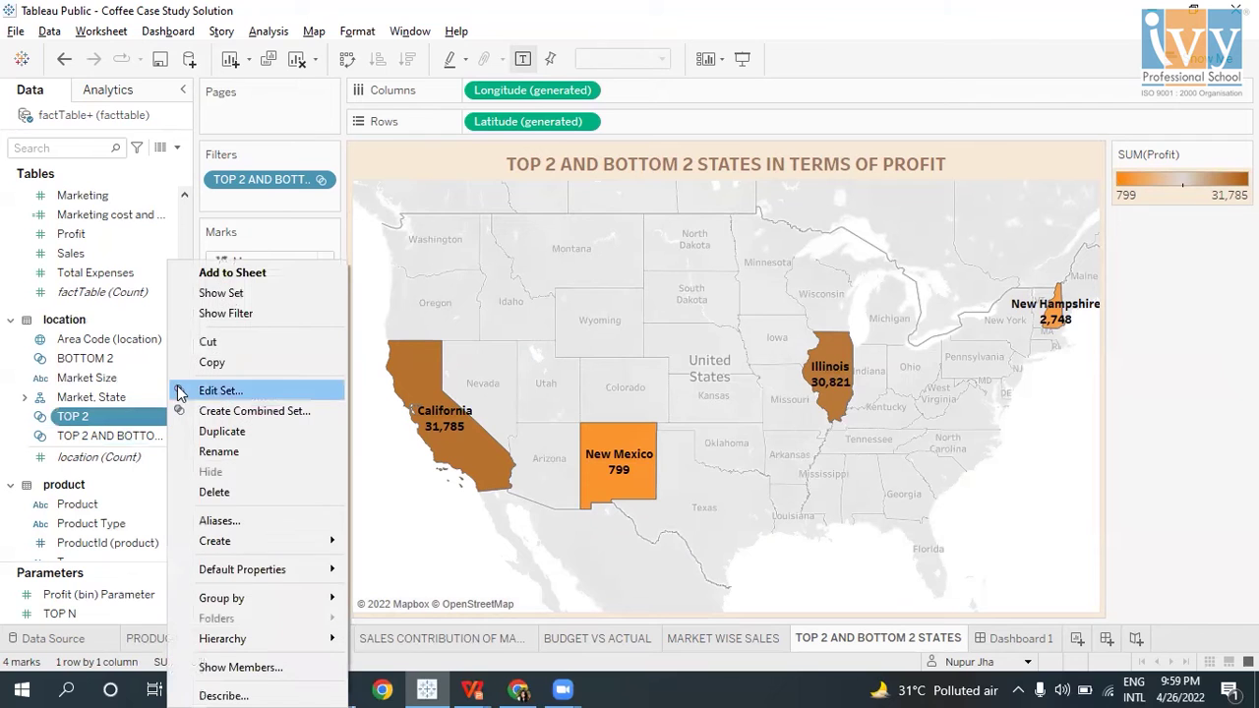
click(256, 390)
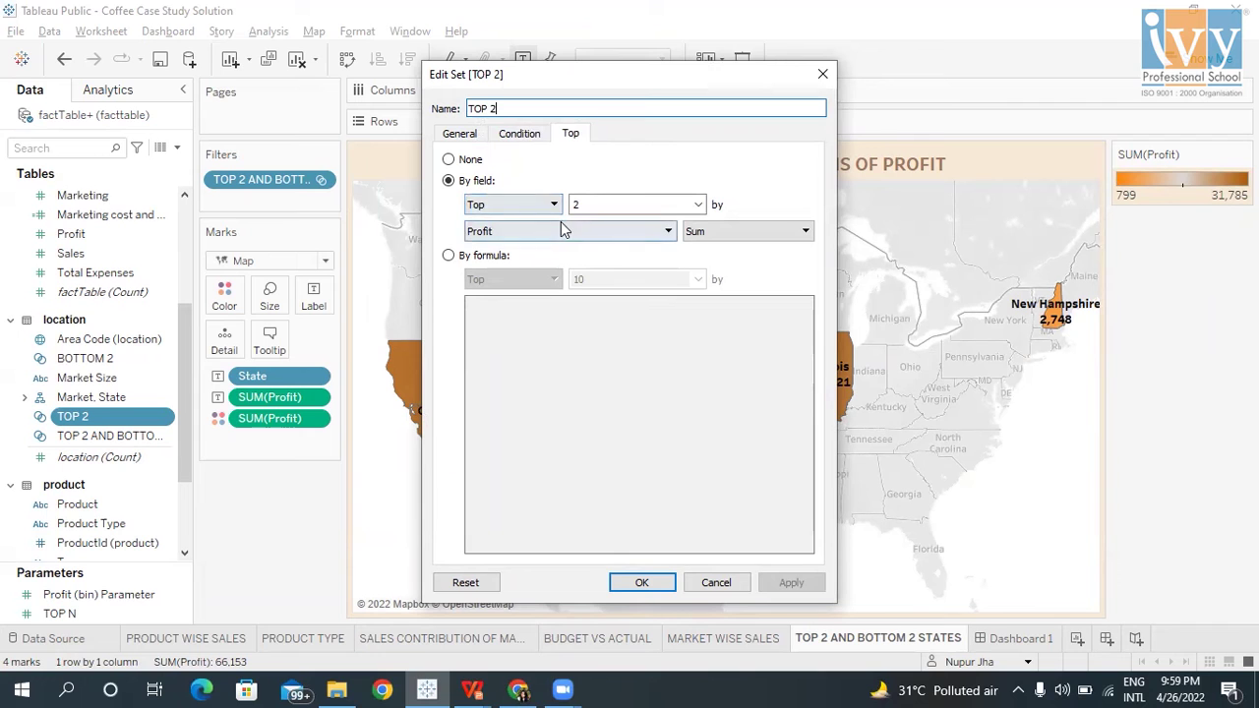
click(642, 582)
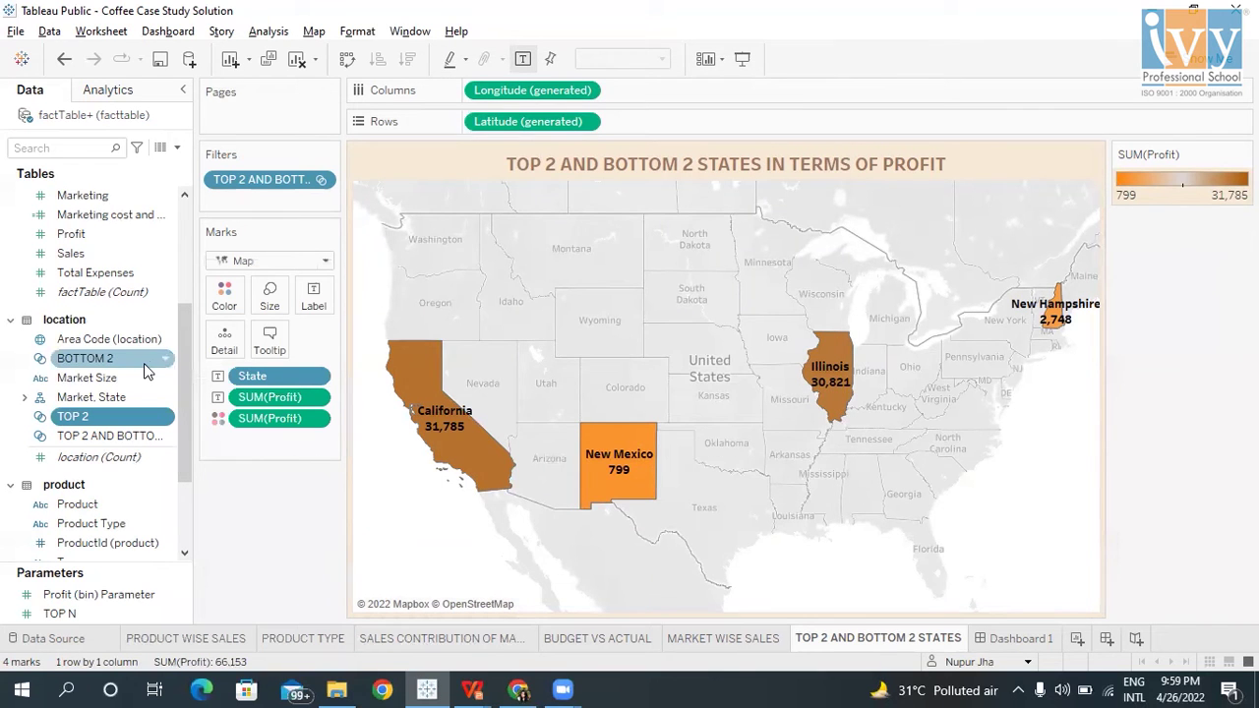
Review how the TOP 2 AND BOTTOM 2 set combines its two source sets, and inspect the states on the profit map.
click(120, 435)
click(166, 438)
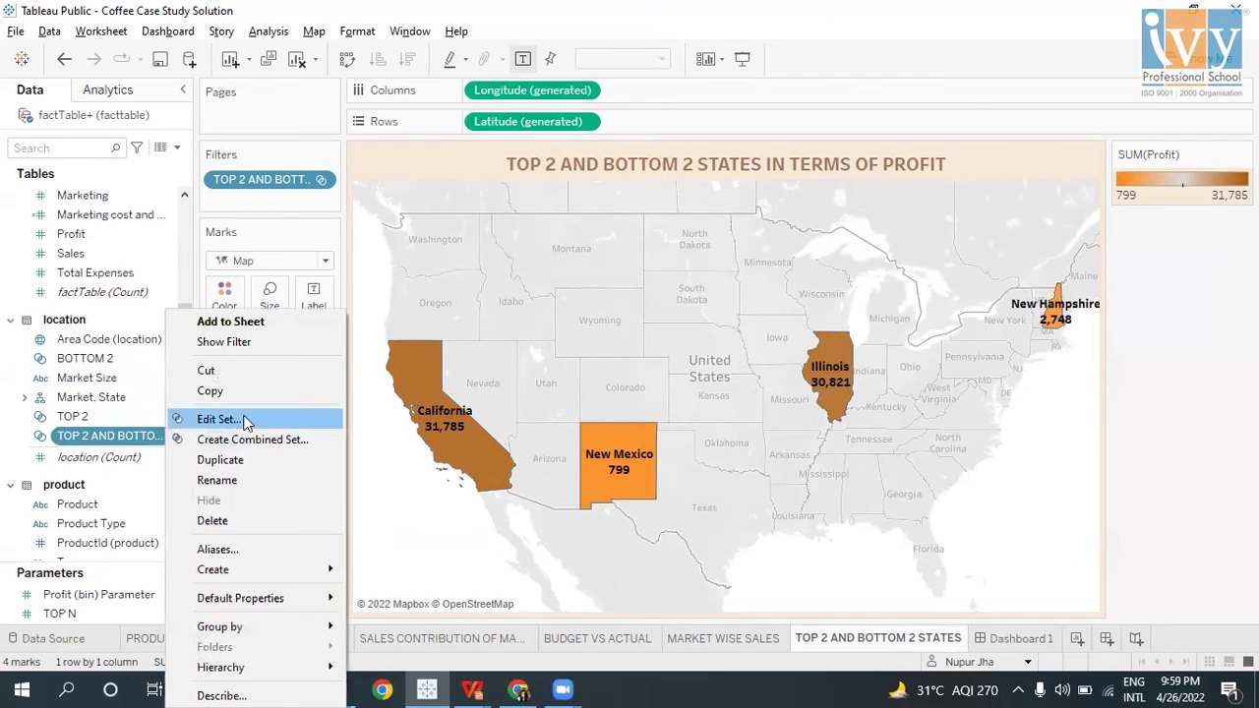
click(219, 419)
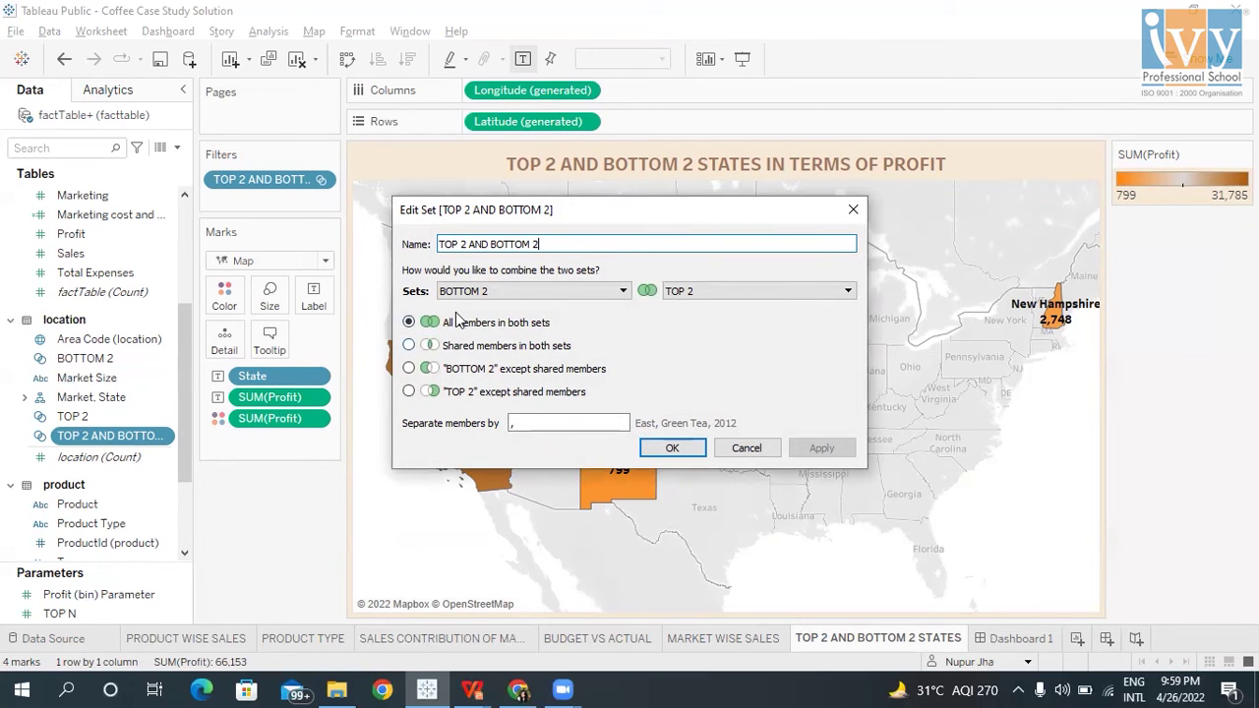
click(673, 449)
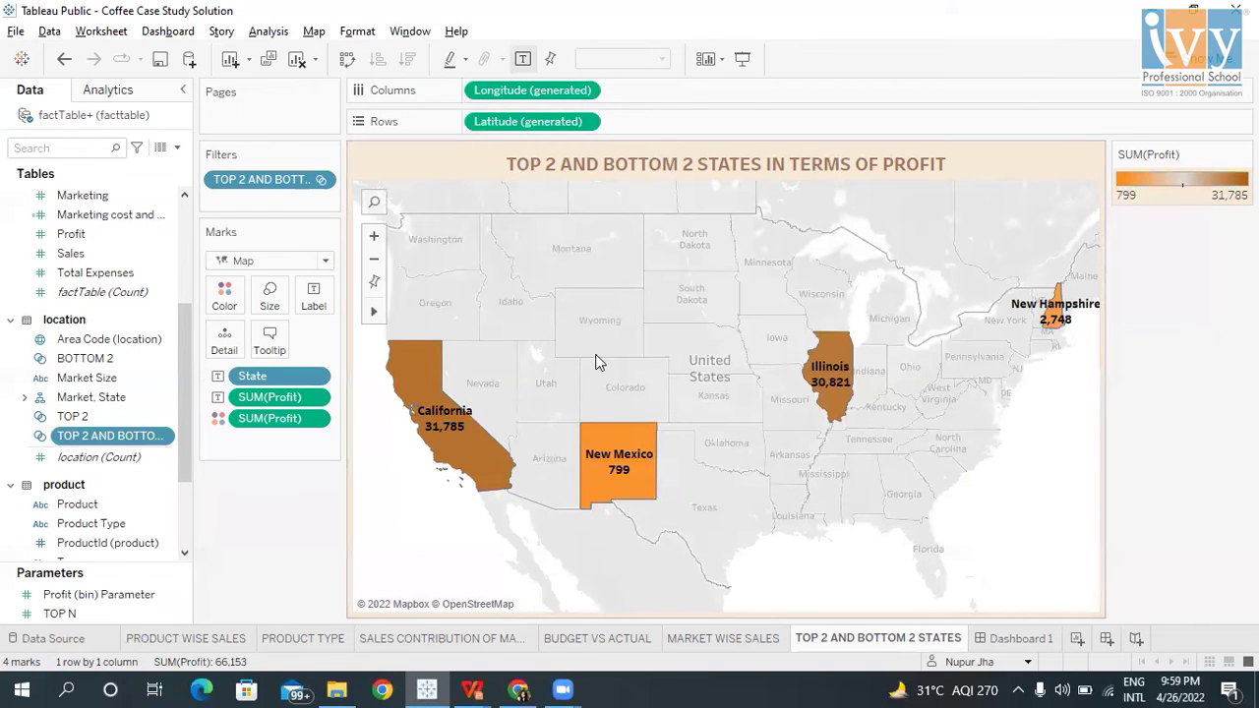
mouse_move(421, 414)
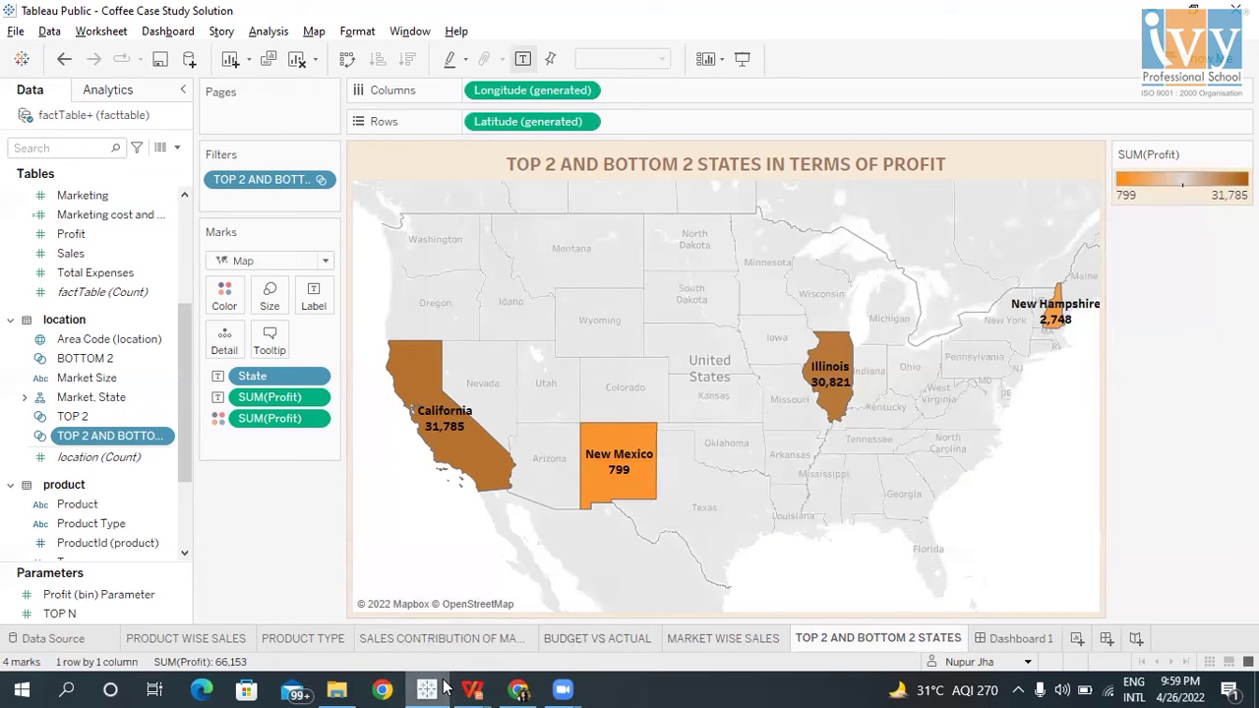
Switch to tableau ppt.pptx in WPS Office and start the slide show from the IMPORTANT QUESTIONS slide.
click(473, 689)
mouse_move(474, 688)
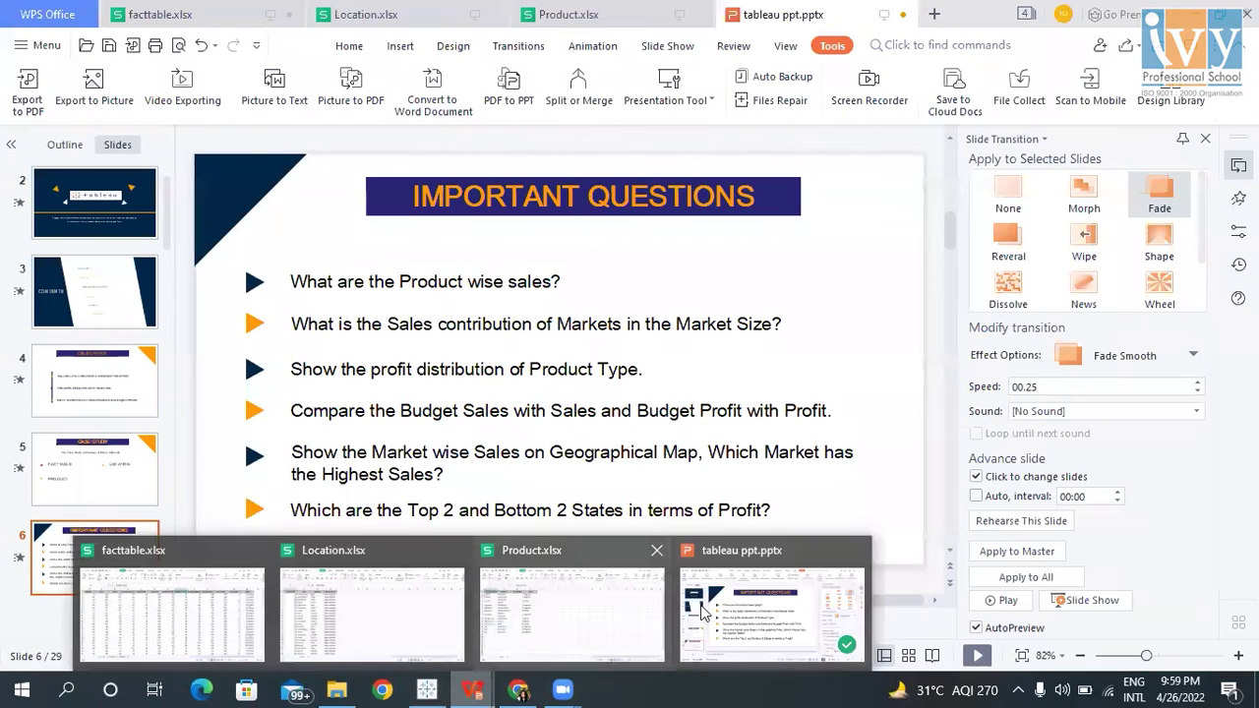
click(762, 623)
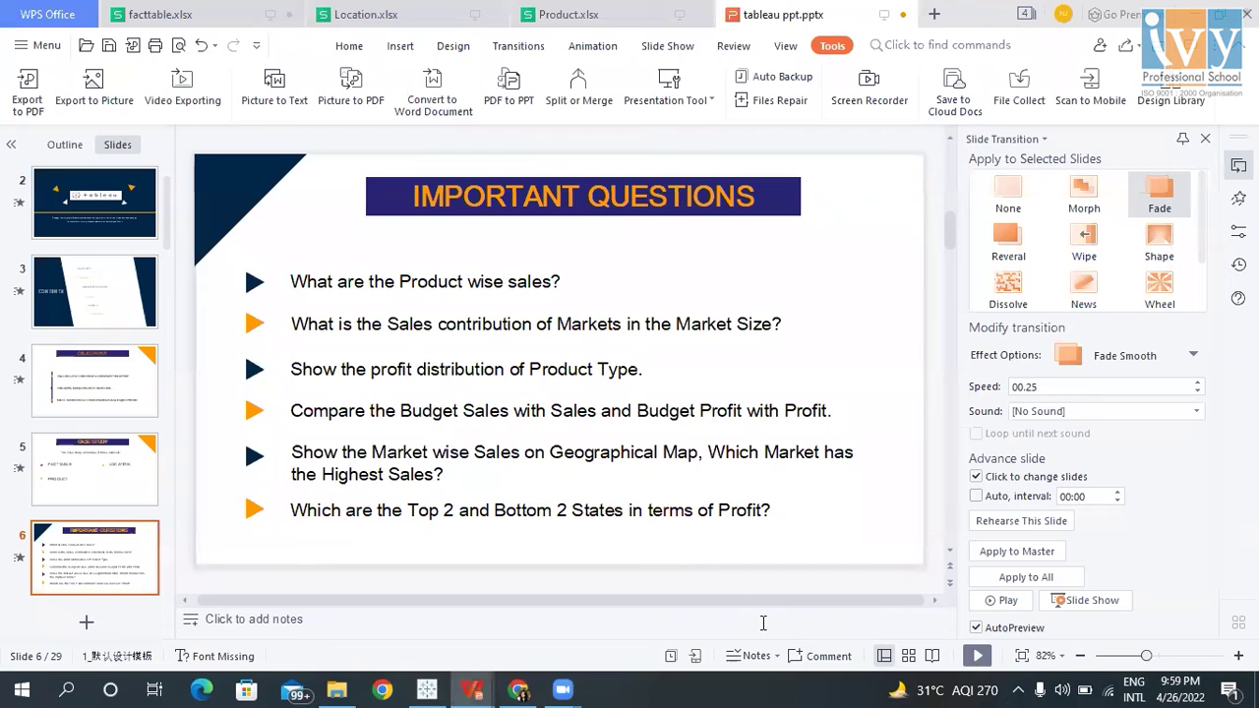
key(shift+F5)
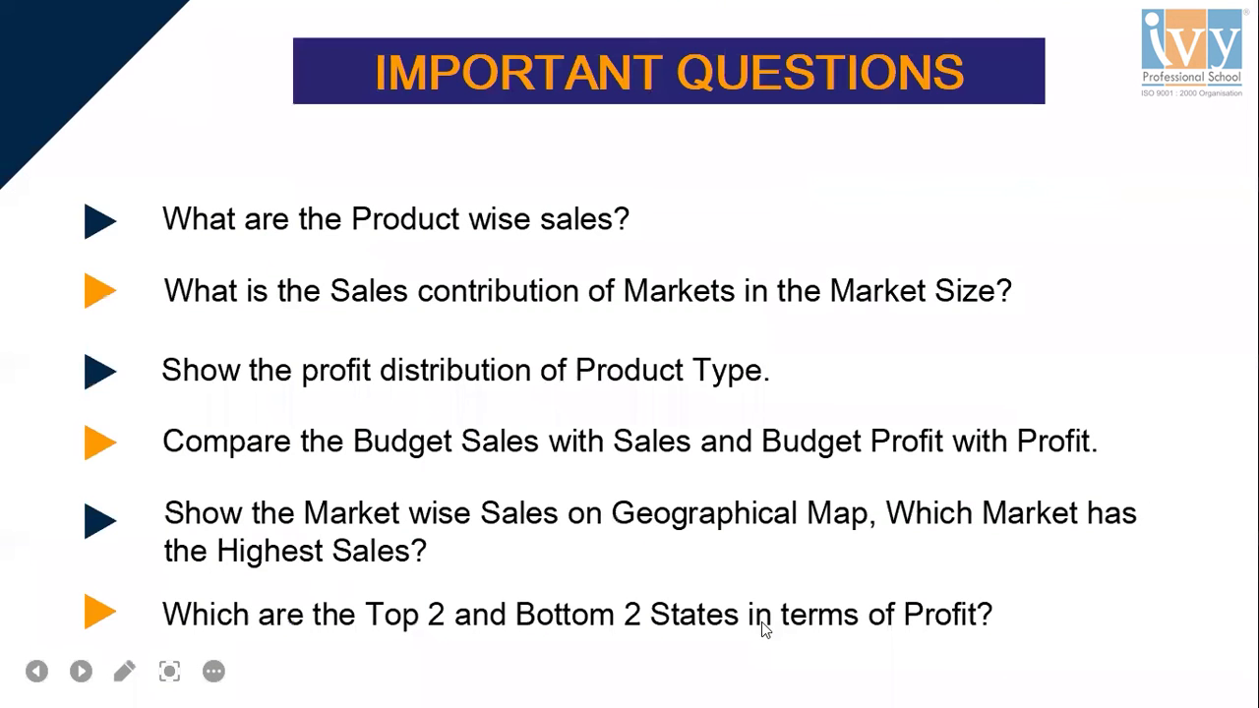
Advance through the FINDINGS, product wise sales and market size contribution slides to the one on profit distribution of Product Type.
click(764, 630)
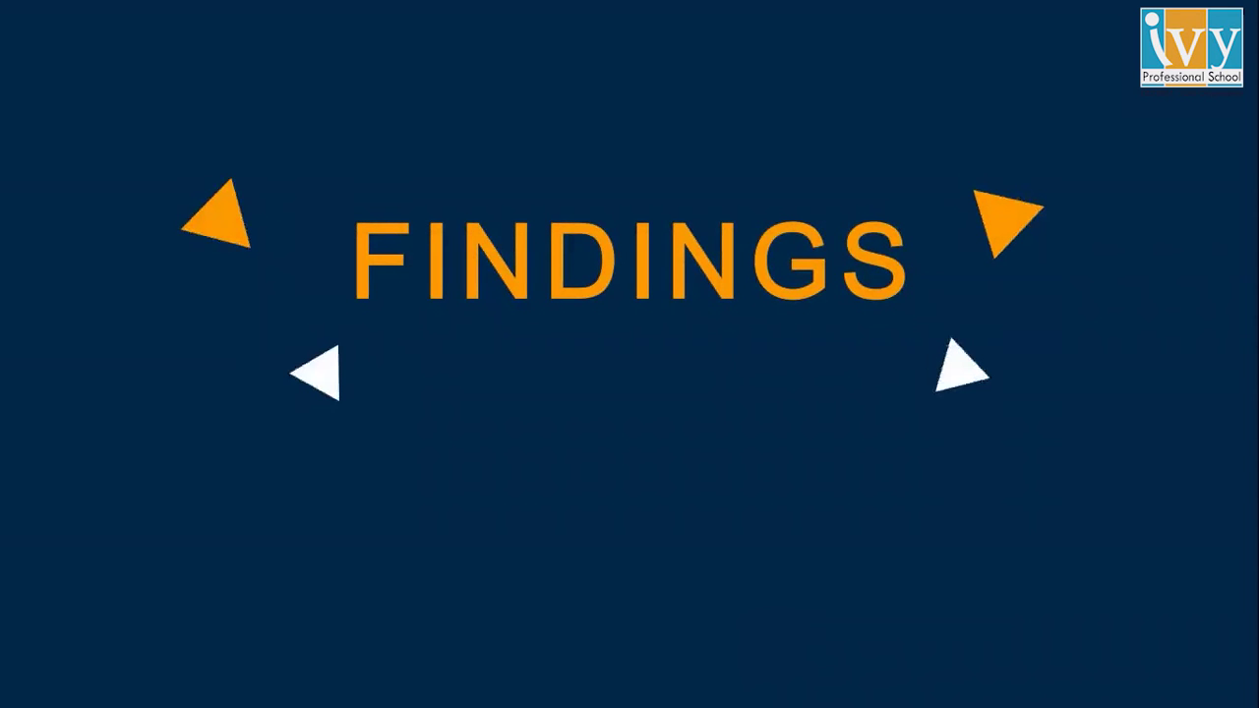
key(Right)
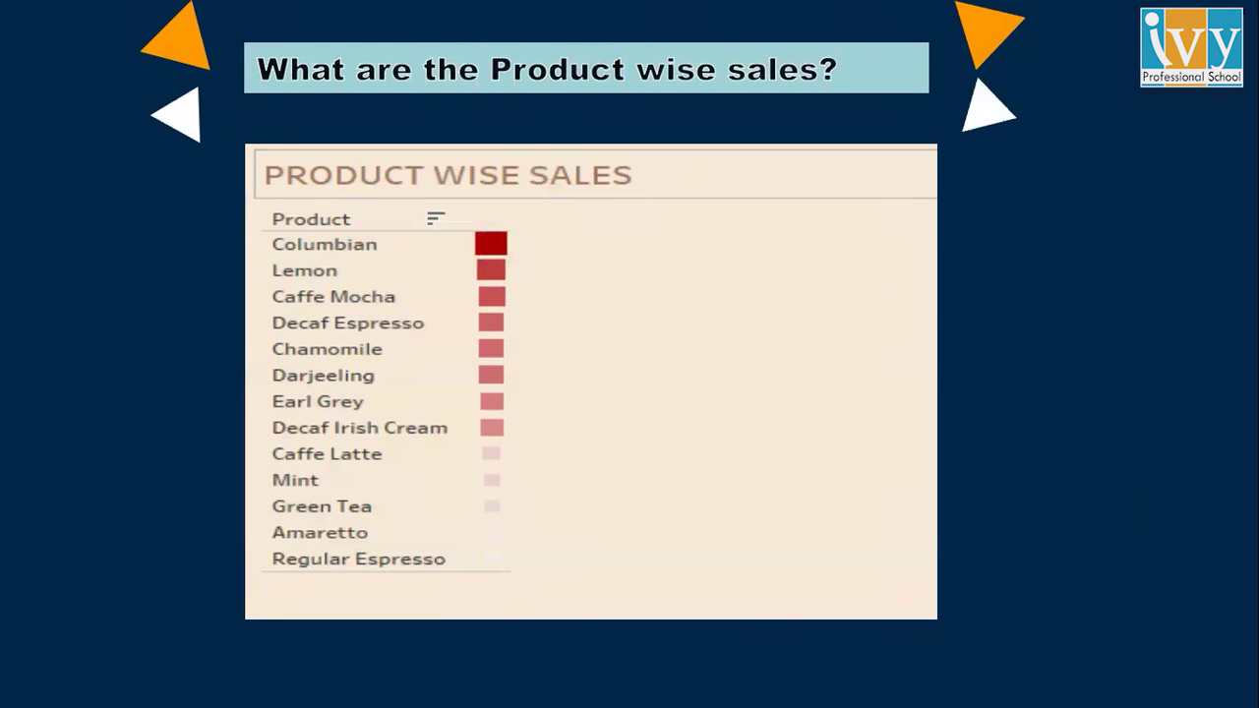
key(Right)
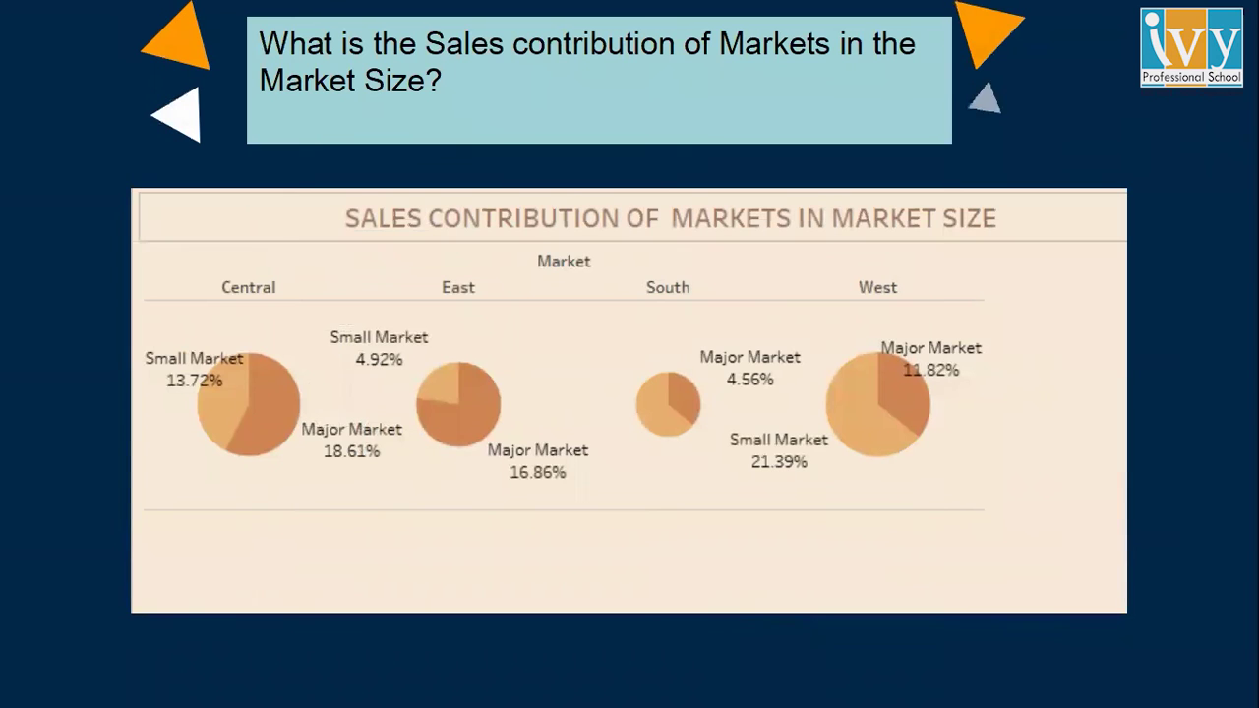
key(Right)
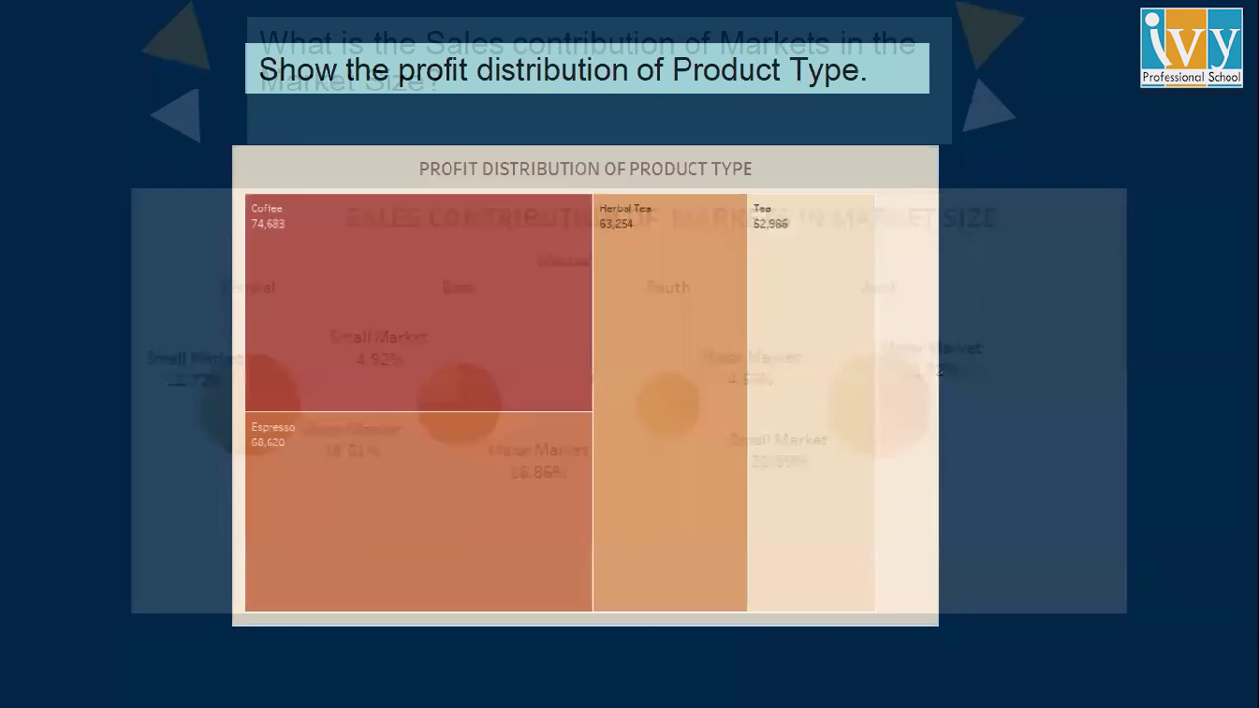